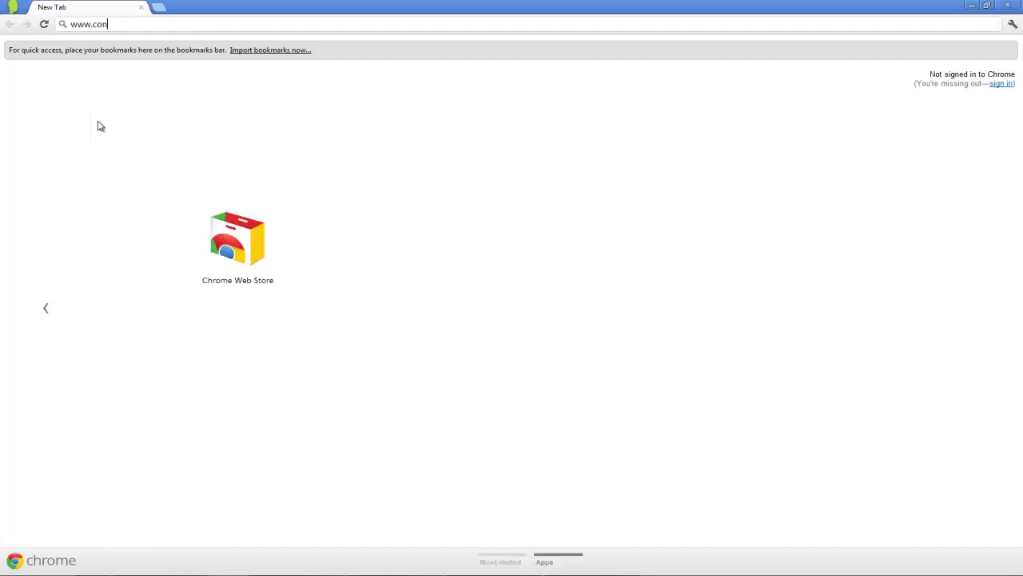
text(-ex.com)
key(Return)
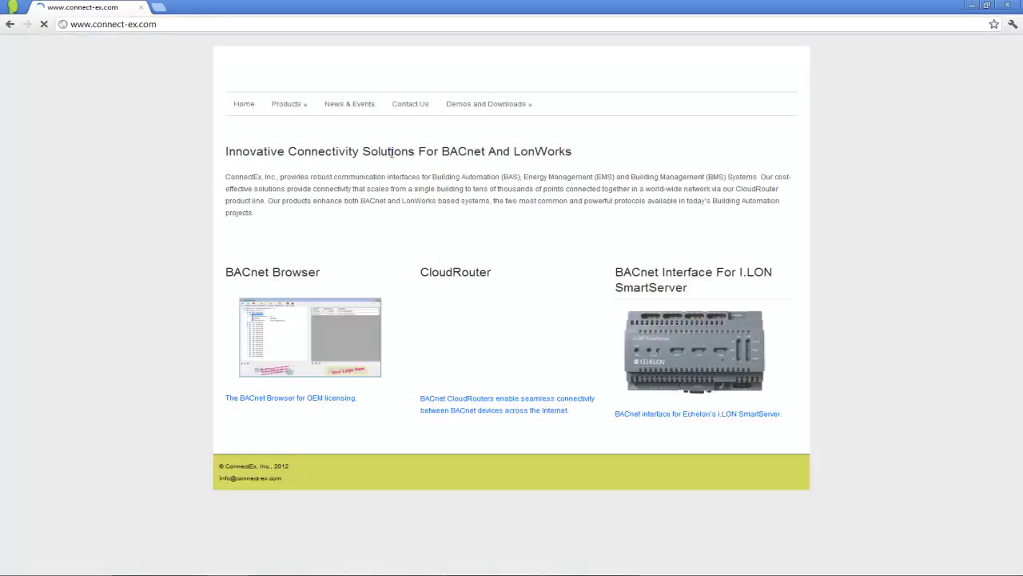
Download setup.exe from the BACnet Interface for i.LON SmartServer Demo and Download page
mouse_move(495, 166)
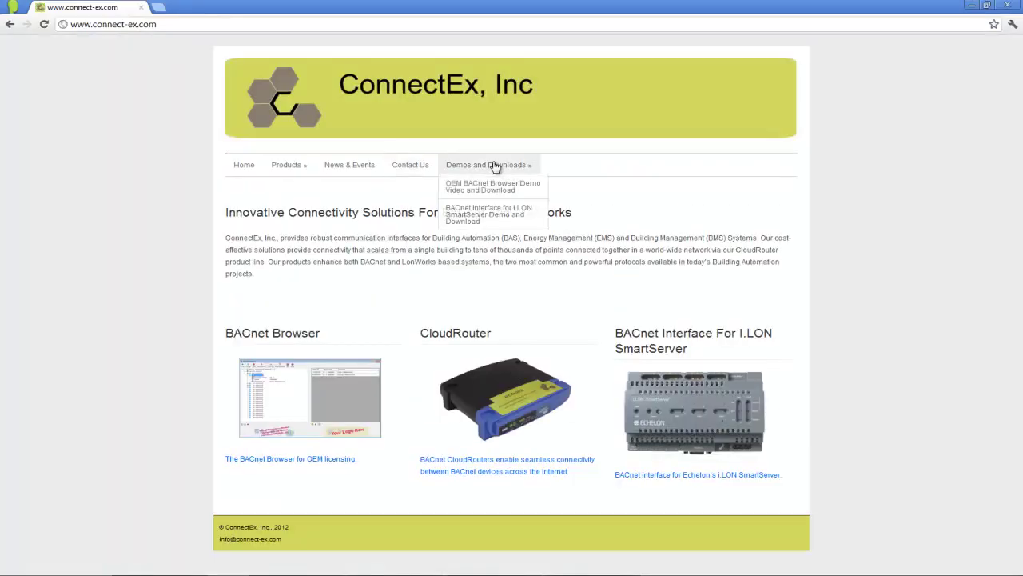
click(513, 222)
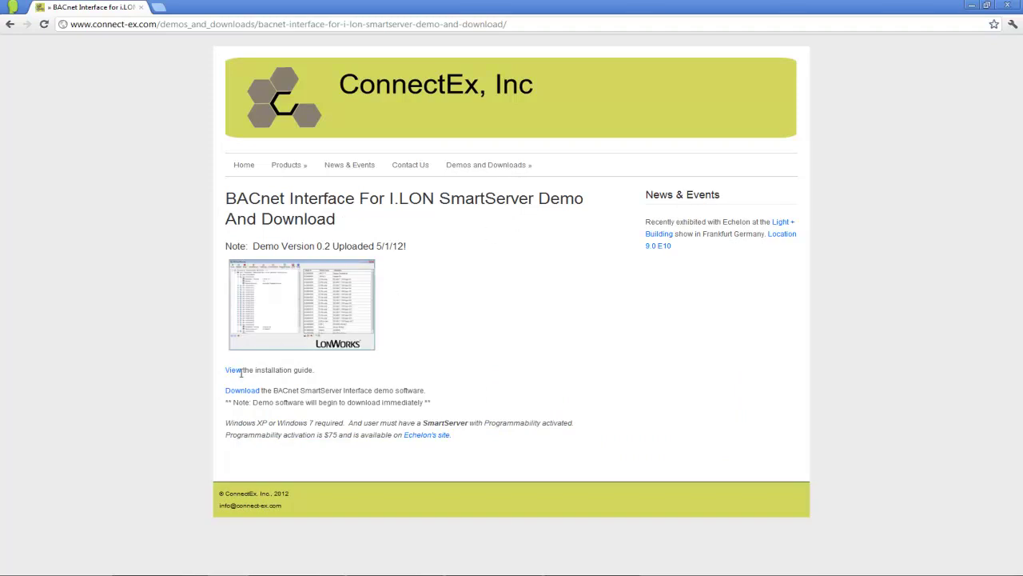
click(241, 391)
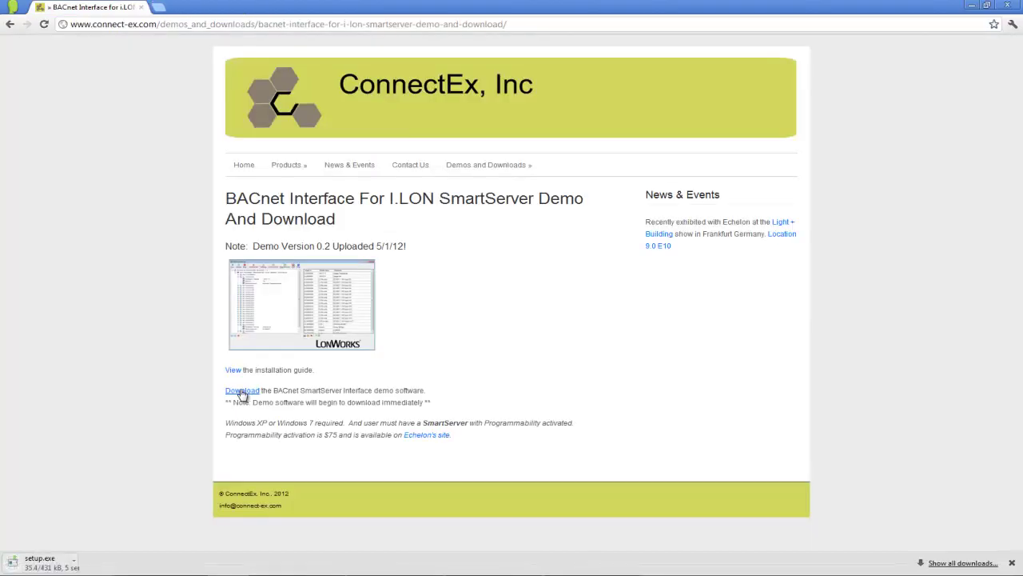
Run the downloaded setup.exe past the security warning and install the BACnet Browser package
click(95, 562)
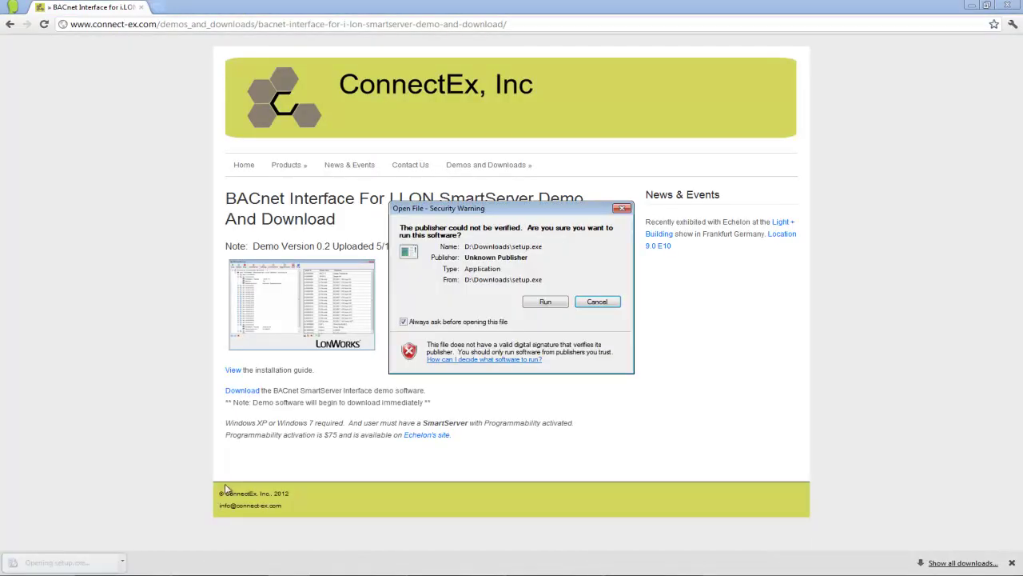
click(540, 308)
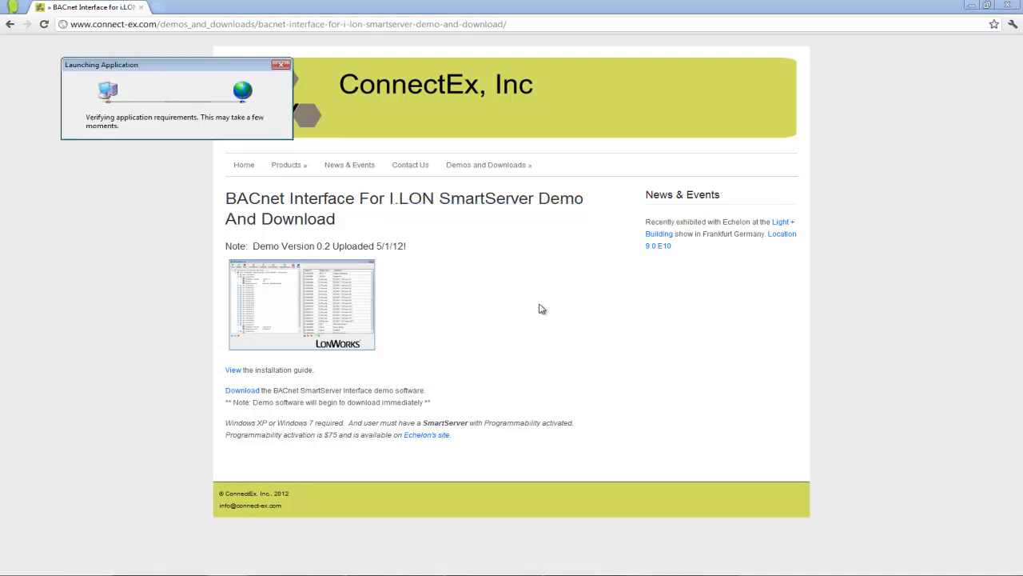
click(324, 225)
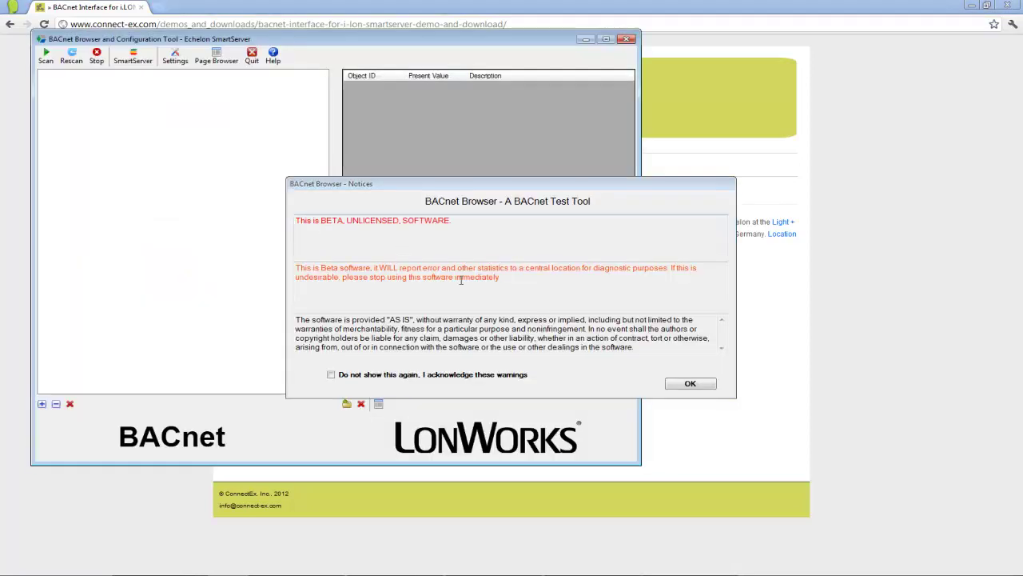
Suppress the beta notices permanently and maximize the BACnet Browser window
click(370, 373)
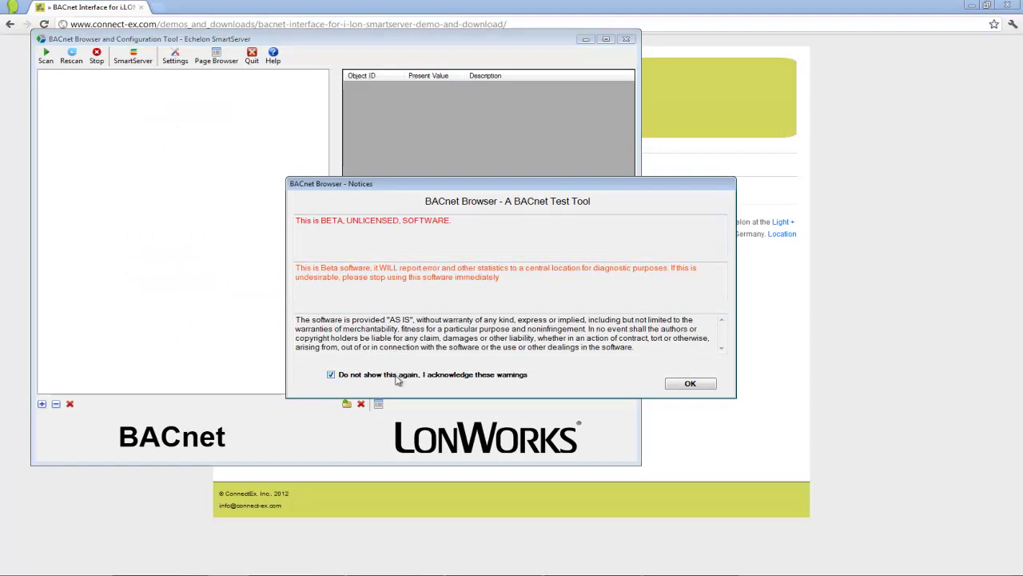
click(700, 386)
drag(474, 40, 636, 90)
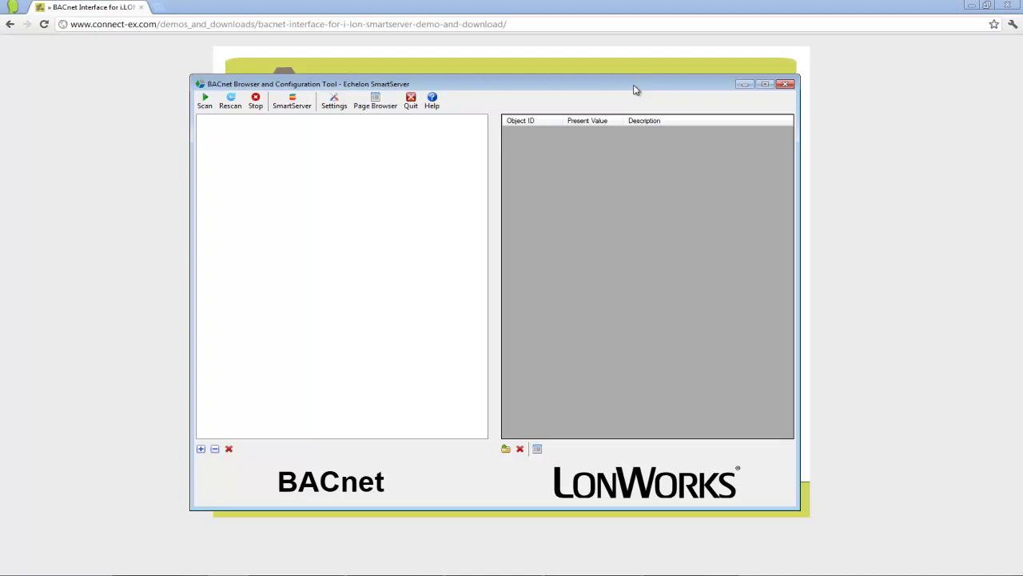
double_click(635, 87)
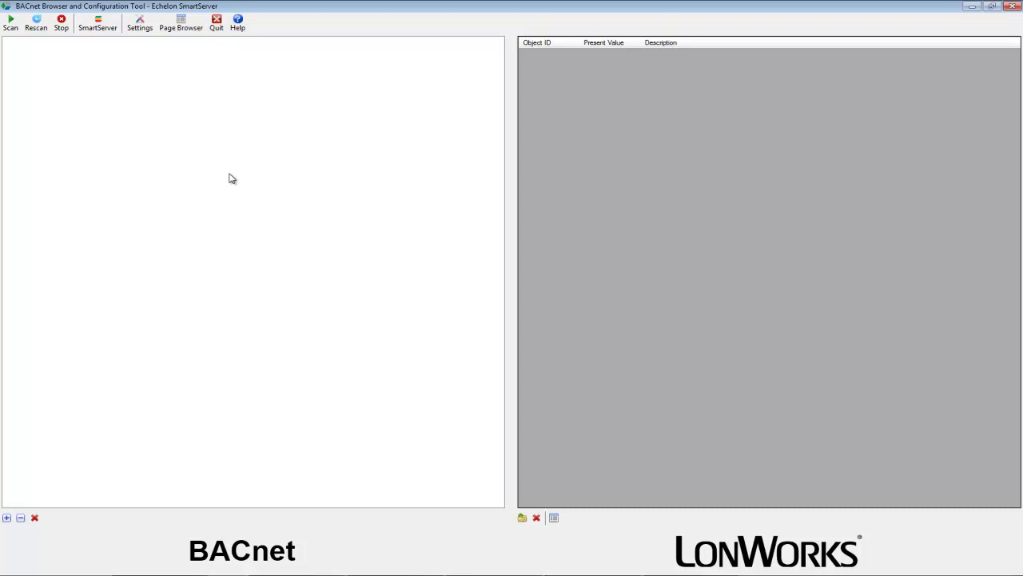
Open the SmartServer Configuration Tool, connected to 192.168.1.222, and nudge it down-right
click(97, 30)
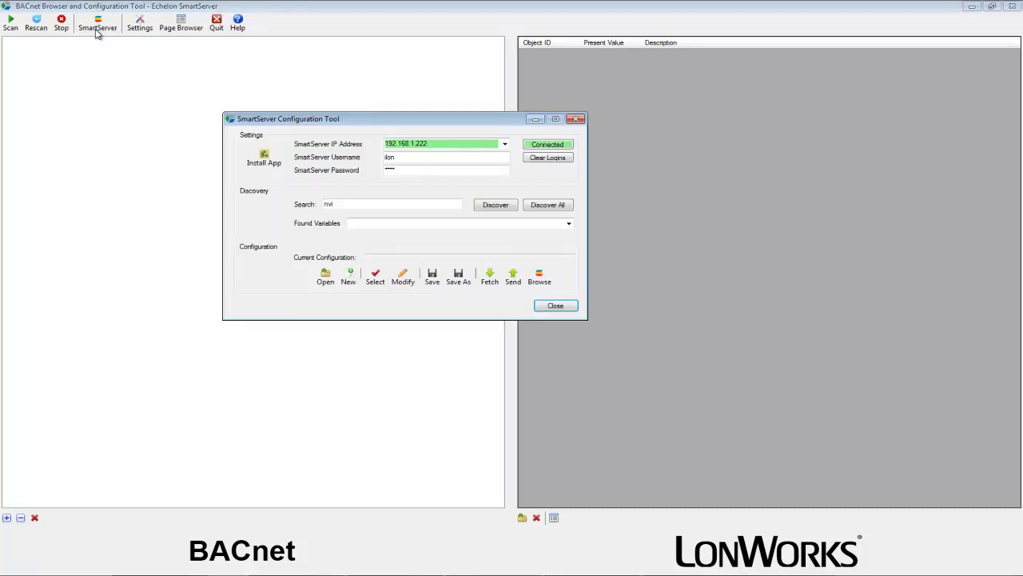
drag(281, 114, 333, 161)
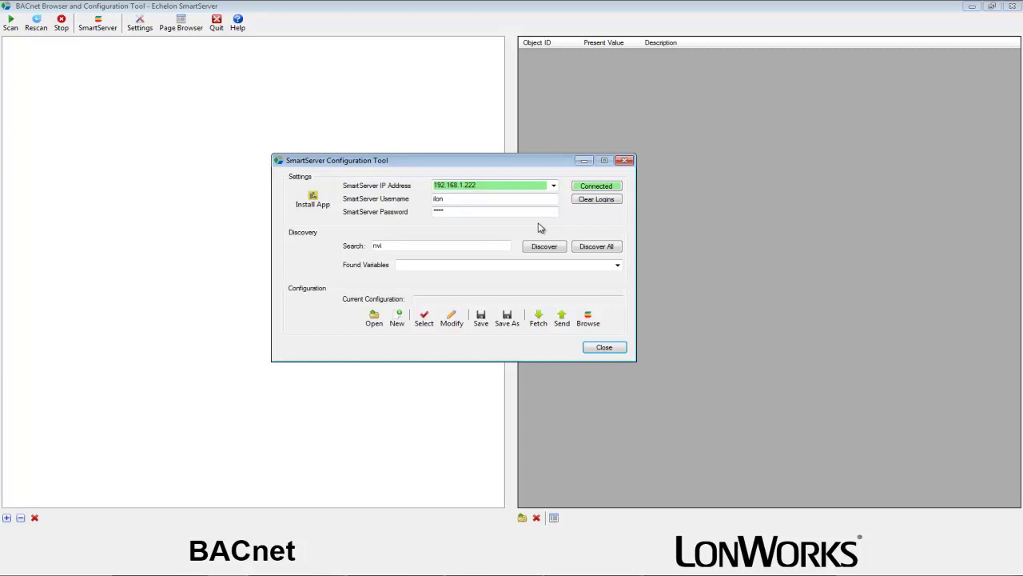
Fetch the BACnet app and install it on the SmartServer via BACnetAppInstaller
click(334, 203)
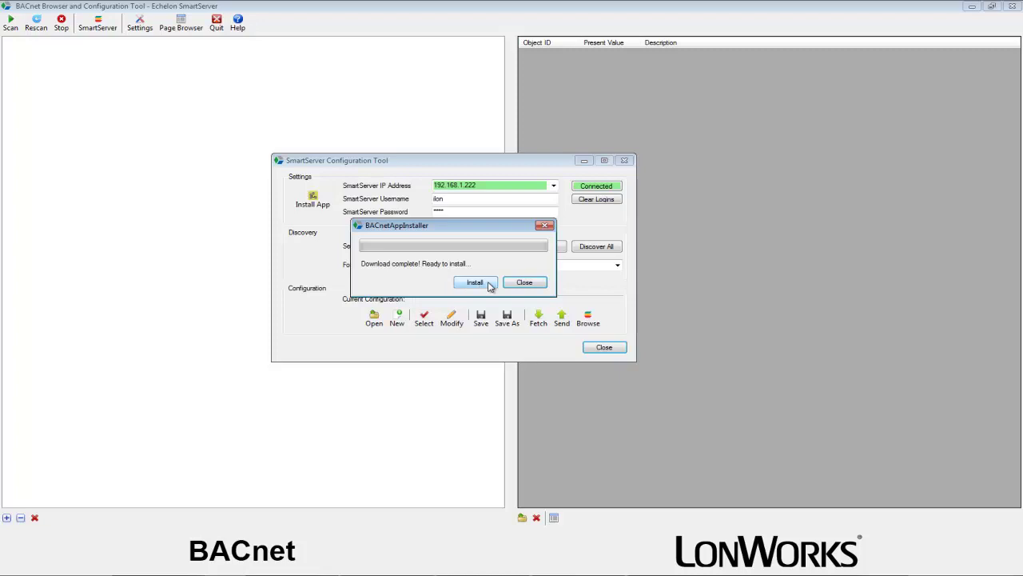
click(476, 282)
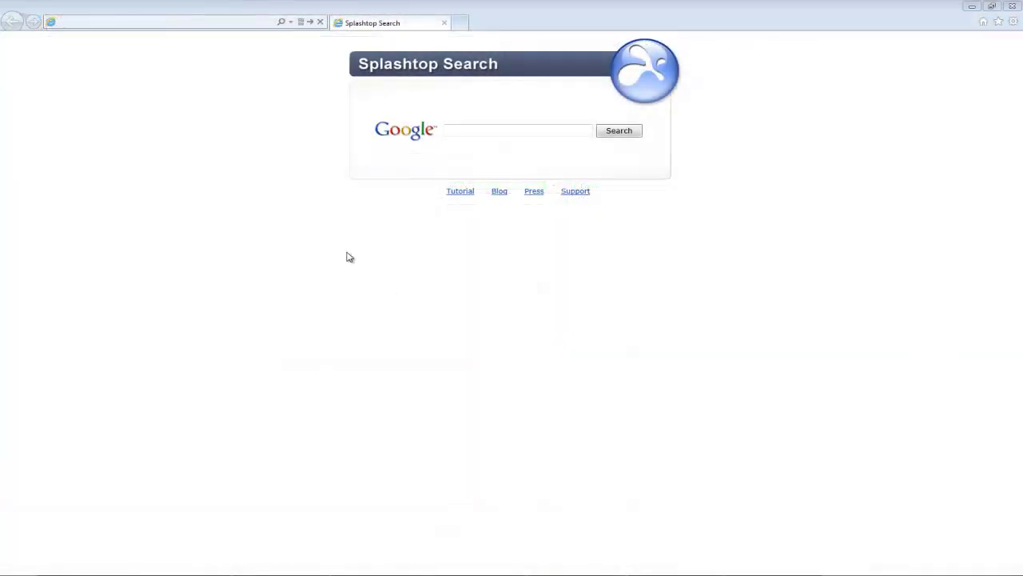
Load the SmartServer web page at 192.168.1.222
click(182, 22)
text(192.168.1.222)
key(Return)
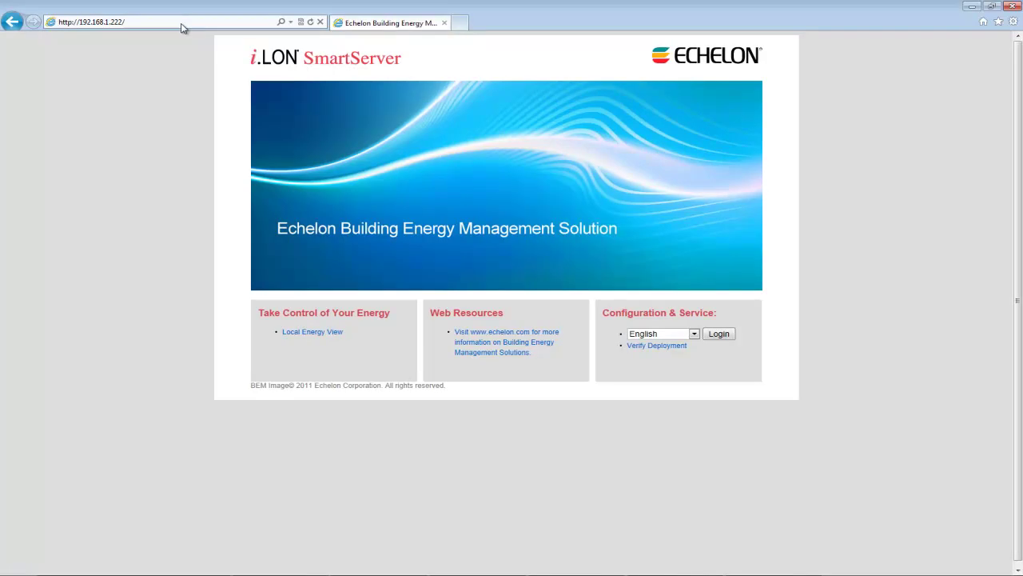
Log in to configuration and service with the SmartServer username and password
click(714, 333)
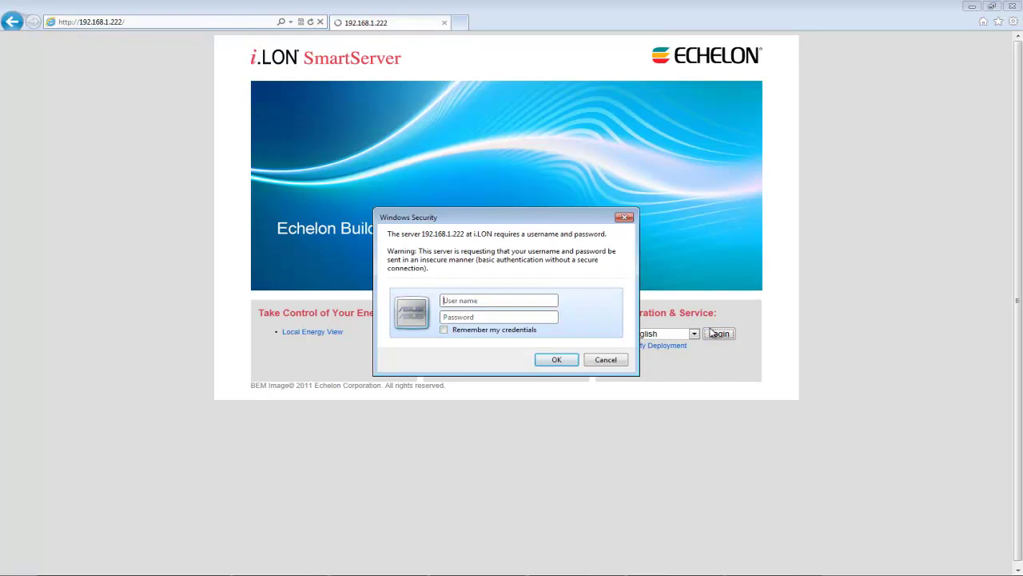
text(ilon)
key(Tab)
text(ilon)
key(Return)
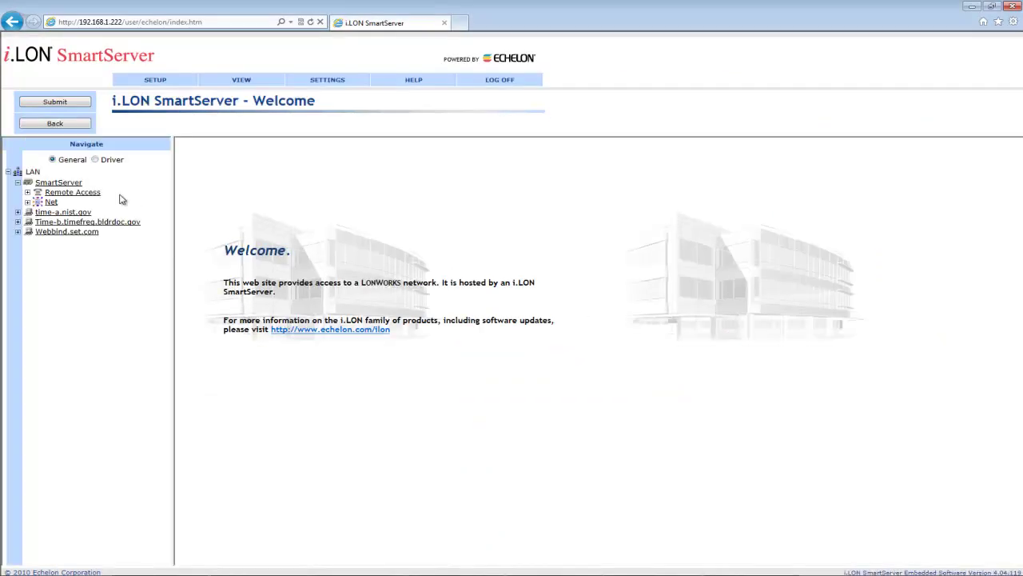
Add internal device BACnetApp under LON using the ConnectEx BACnetS20 XIF template
click(28, 202)
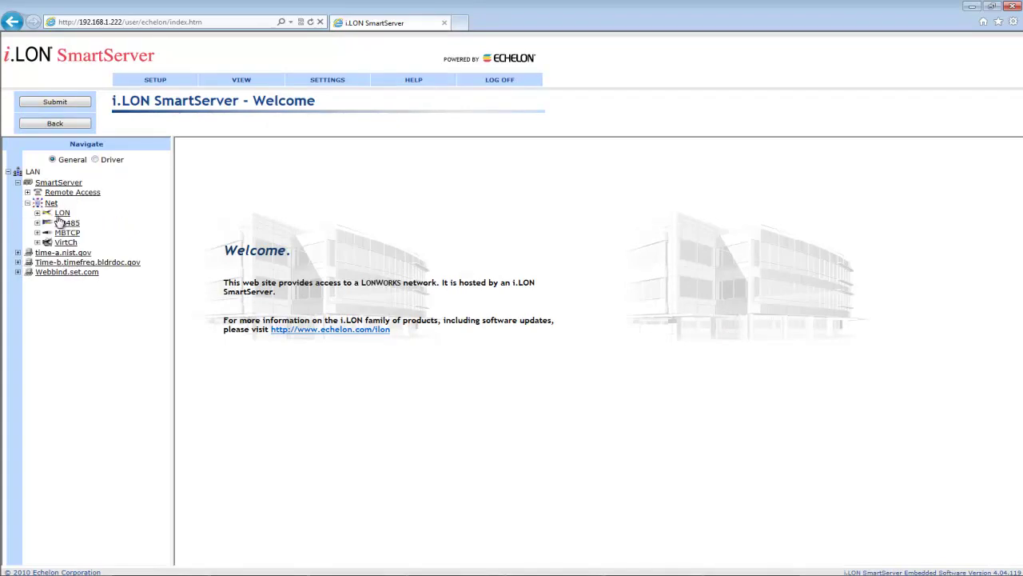
right_click(61, 213)
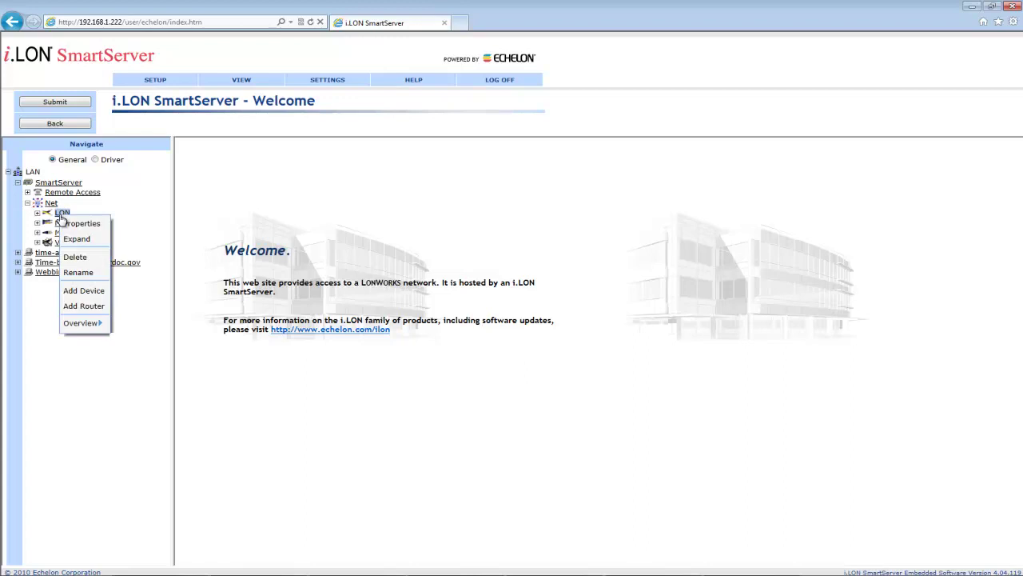
click(80, 289)
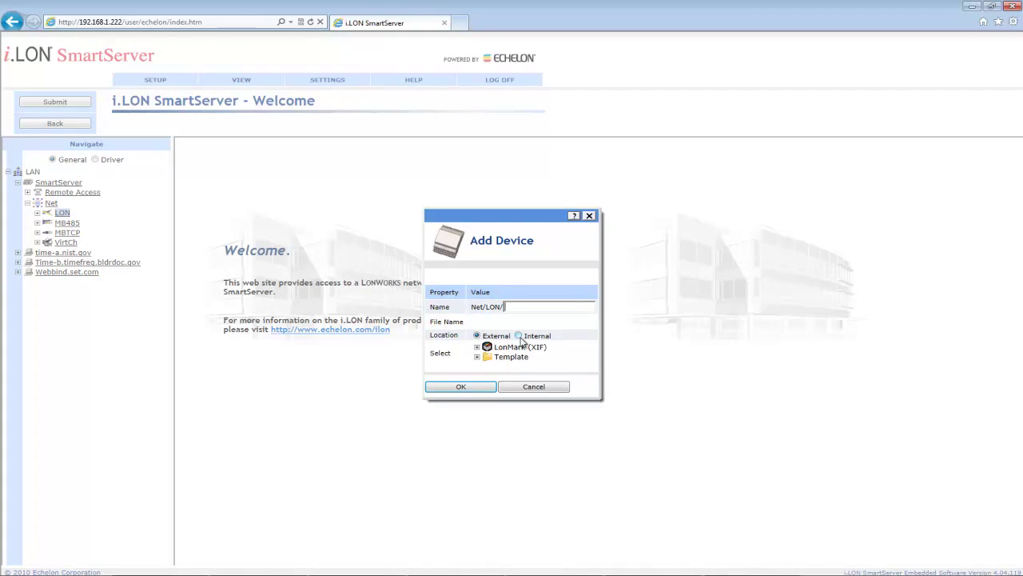
text(App 1)
click(520, 337)
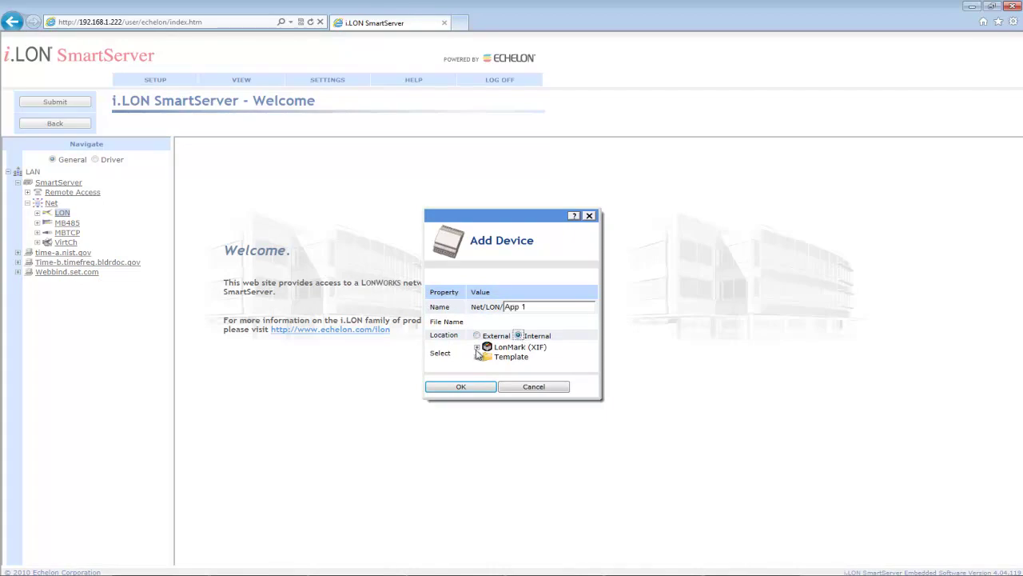
click(477, 347)
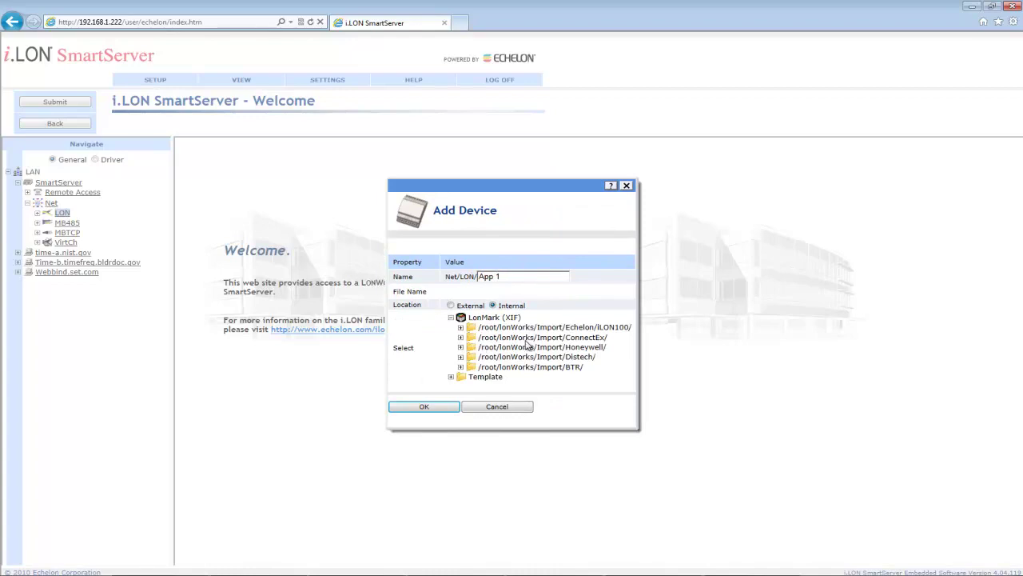
click(460, 337)
click(509, 349)
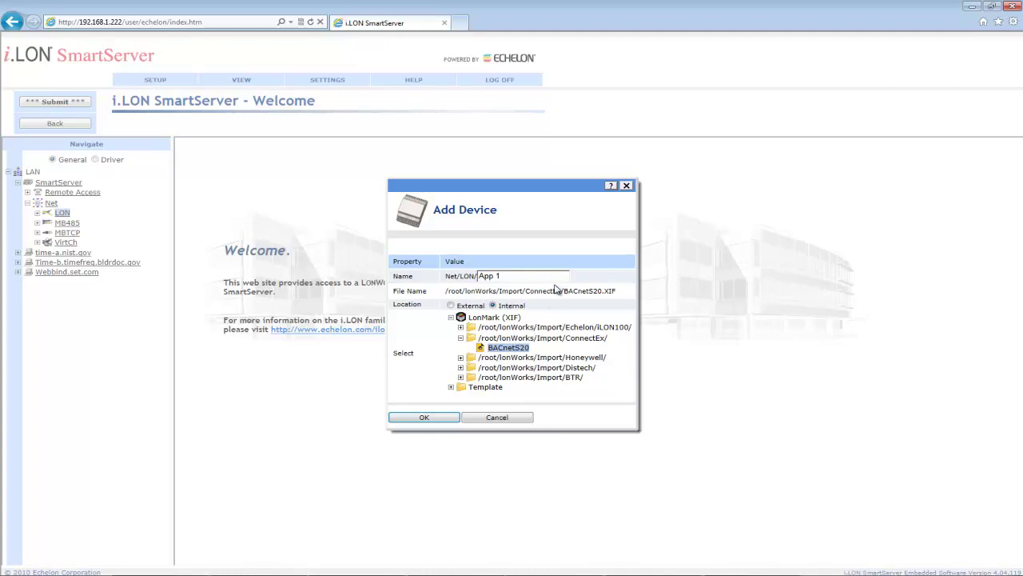
click(550, 277)
key(BackSpace)
key(BackSpace)
key(BackSpace)
key(BackSpace)
key(BackSpace)
text(BACnetApp)
click(450, 418)
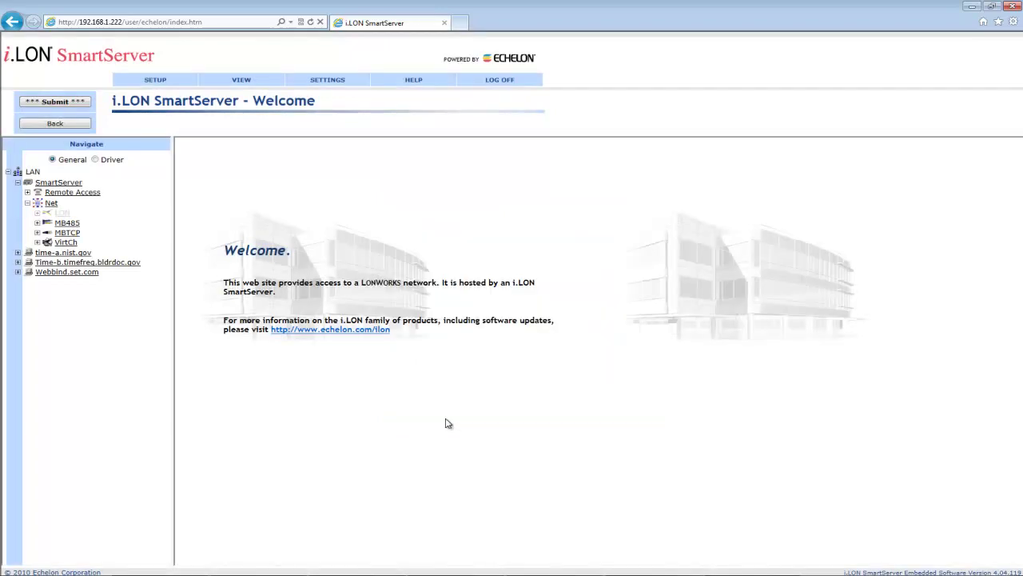
Save BACnetApp, expand it to reveal VirtFb and BACnet S20, then switch to Driver view
click(63, 104)
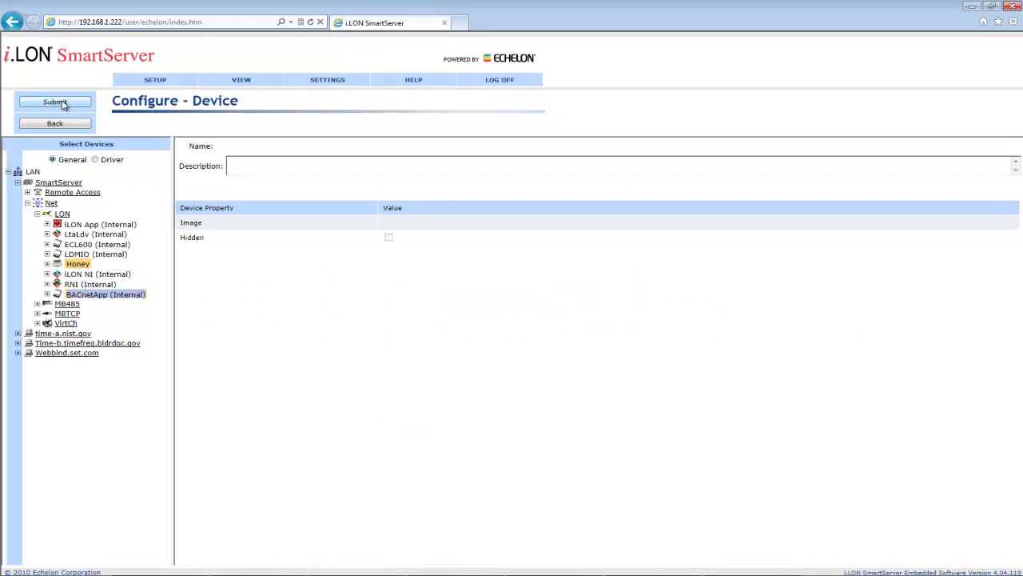
click(48, 295)
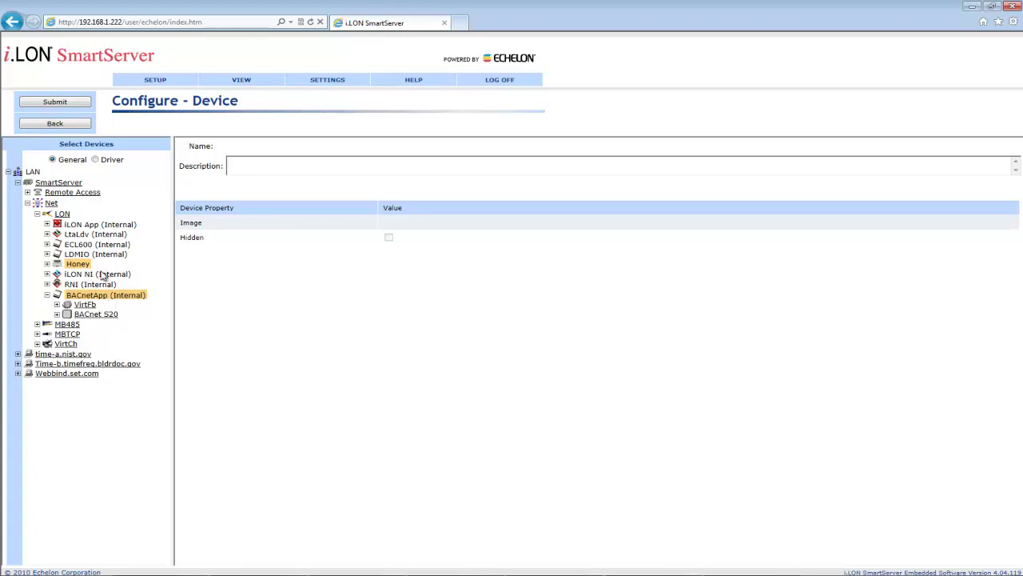
click(95, 159)
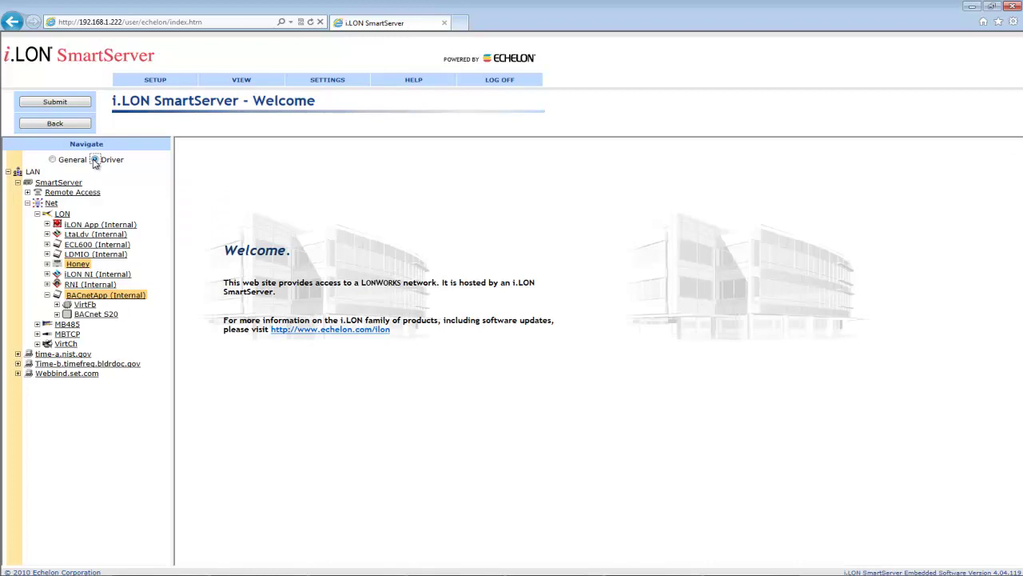
Enable Smart Network Management in BACnetApp's driver settings and submit them
click(123, 296)
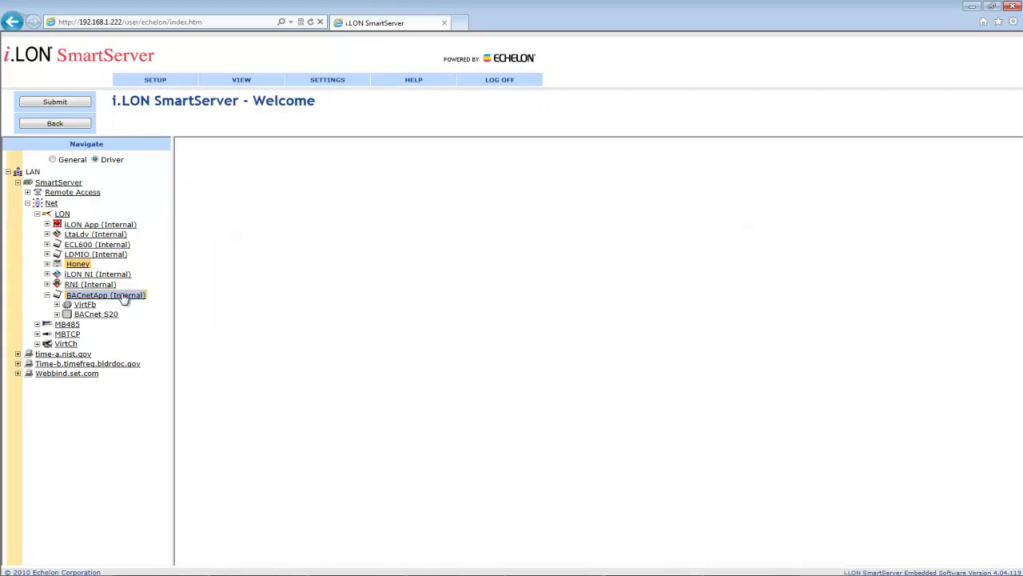
click(186, 252)
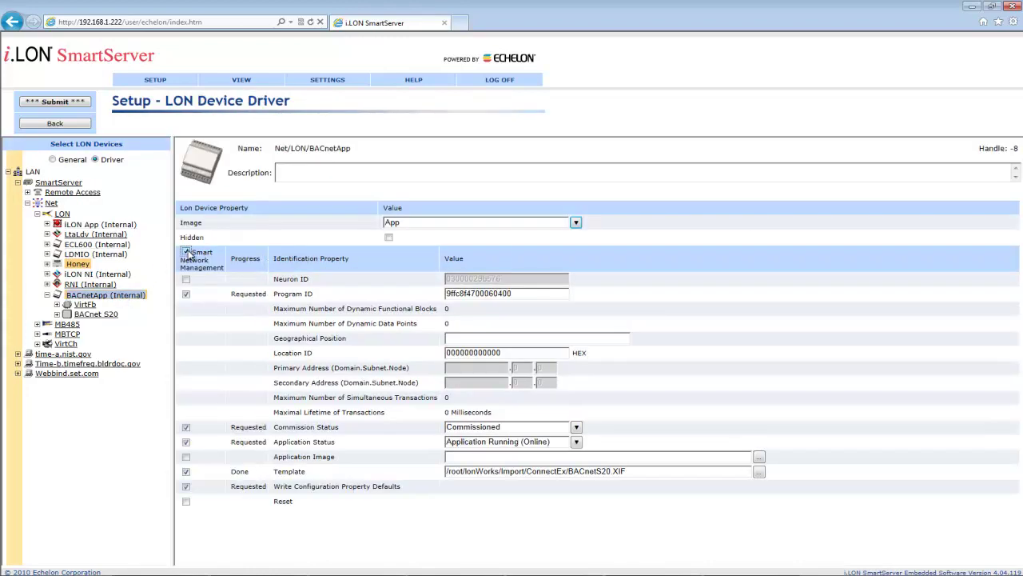
click(74, 102)
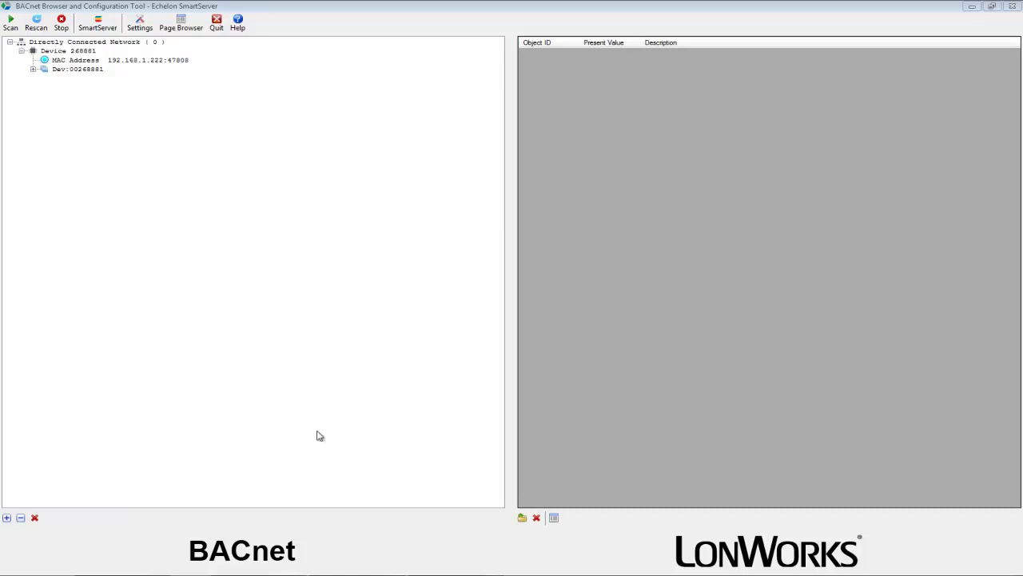
Select Device 268881 and expand Dev:00268881 to view its vendor, segmentation, APDU length and object list
click(80, 51)
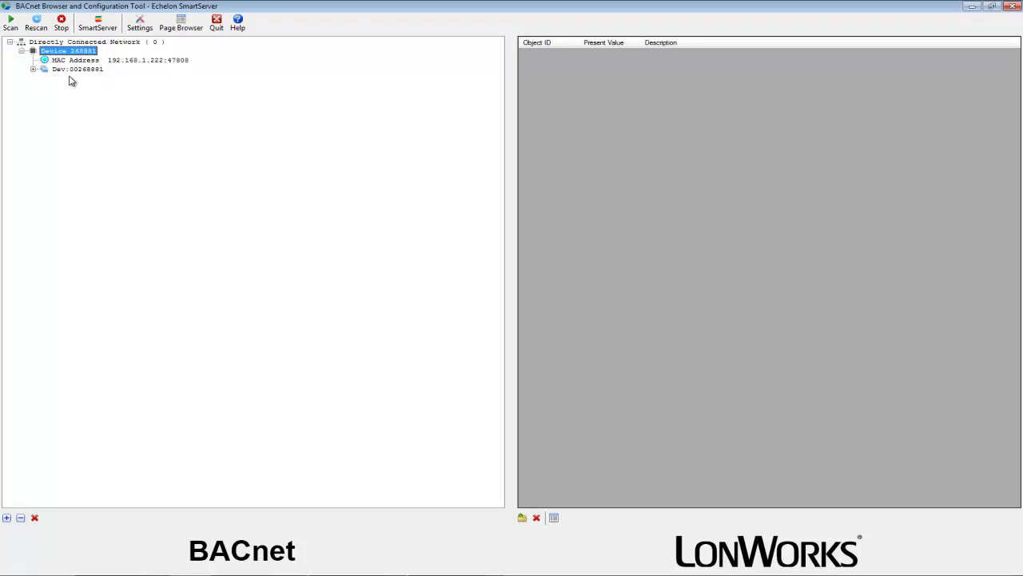
click(74, 70)
click(33, 69)
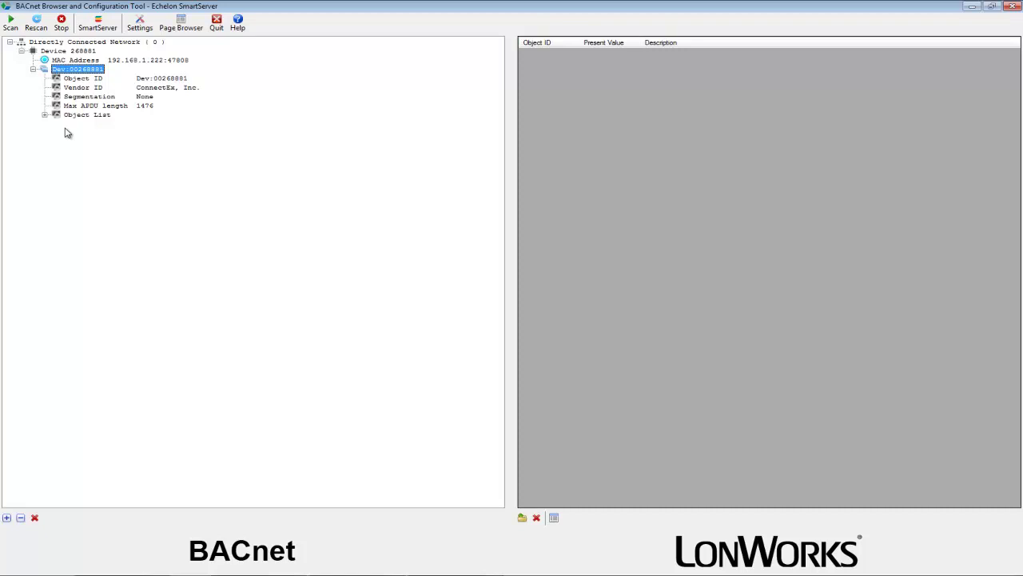
Replace the 'nvi' search with 'ECL600' in the SmartServer dialog, discover, and review the found variables
click(97, 25)
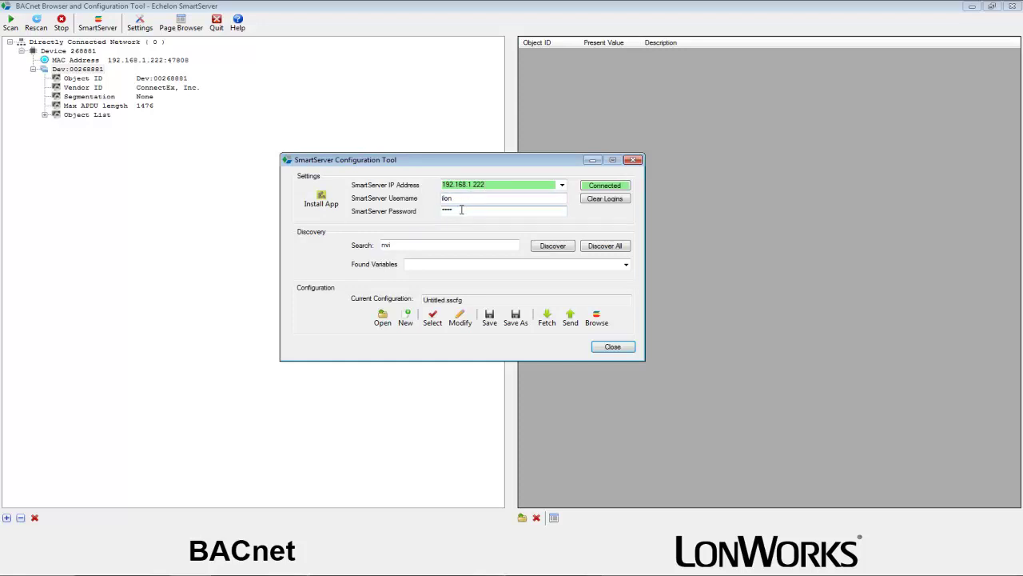
double_click(440, 244)
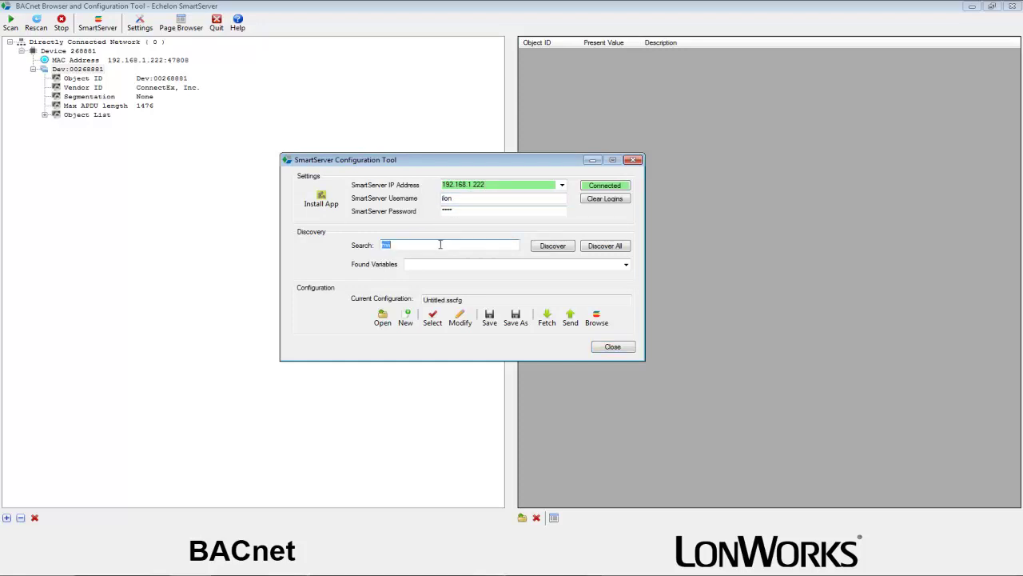
text(ECL600)
click(561, 249)
click(628, 264)
mouse_move(627, 290)
mouse_down()
mouse_move(642, 464)
mouse_move(625, 269)
mouse_up()
click(626, 265)
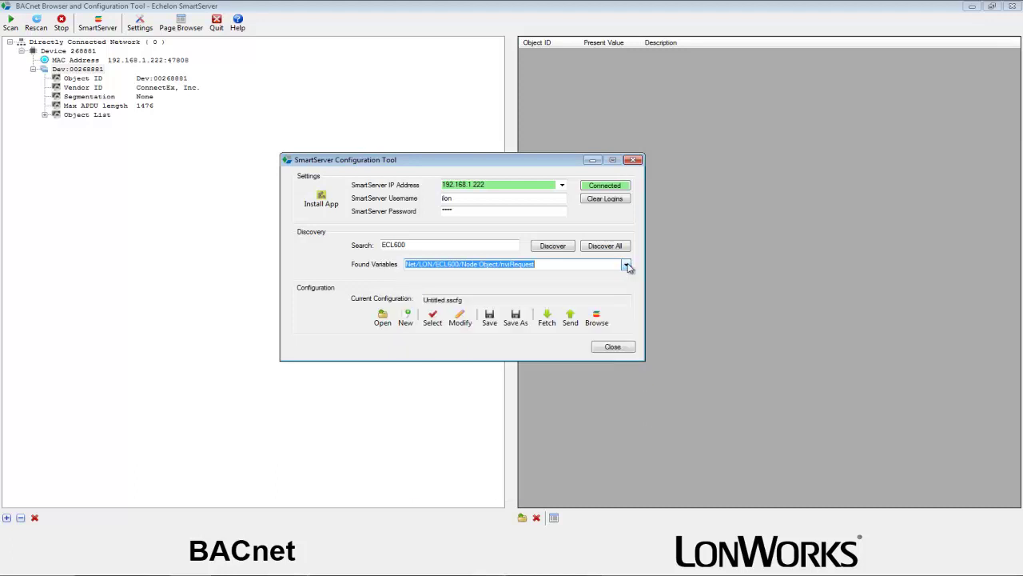
In the maximized variable picker, tick inputs HwIn01, HwIn02 and HwIn03 for BACnet mapping
click(438, 323)
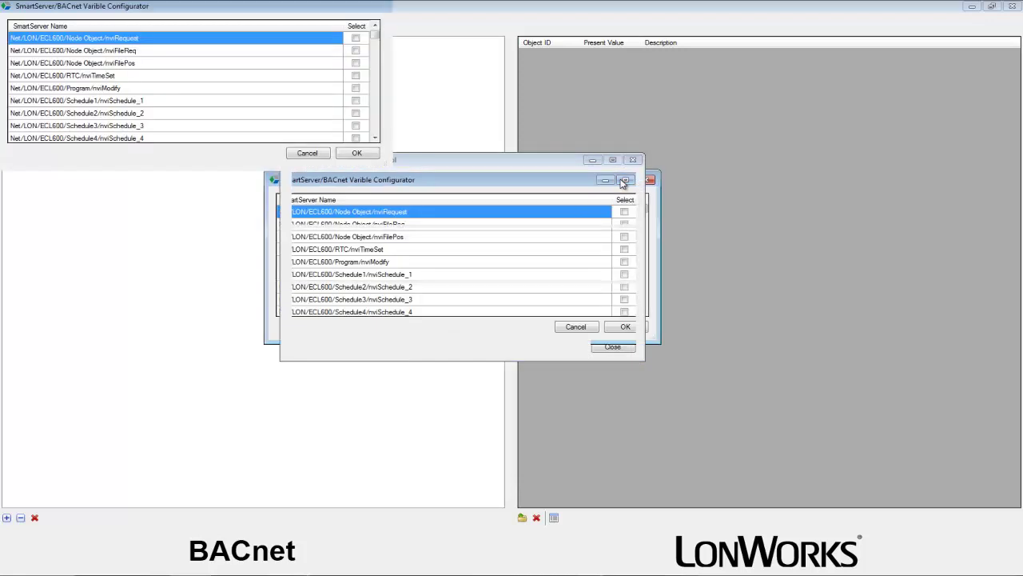
click(622, 181)
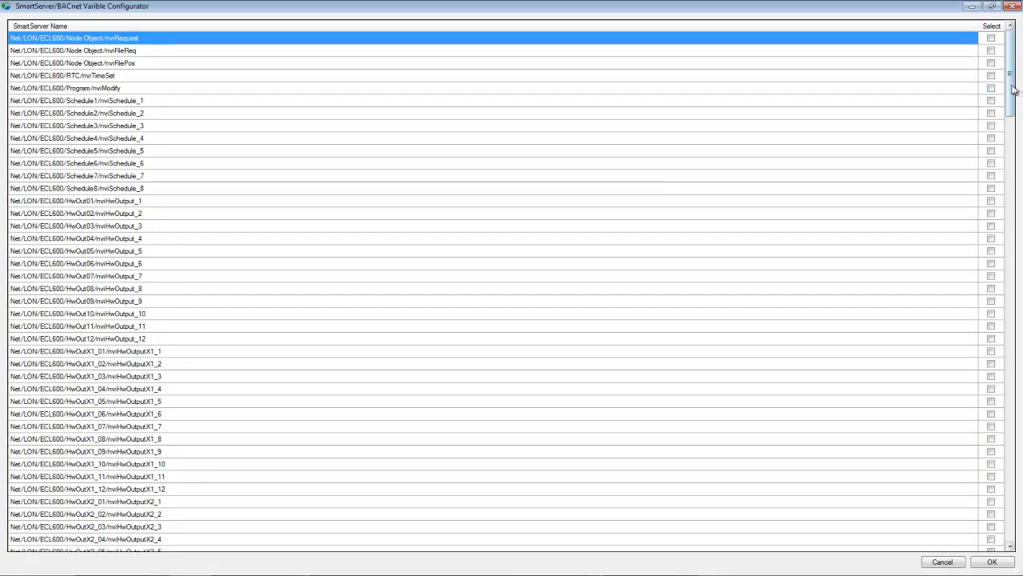
drag(1013, 89, 1012, 243)
click(376, 327)
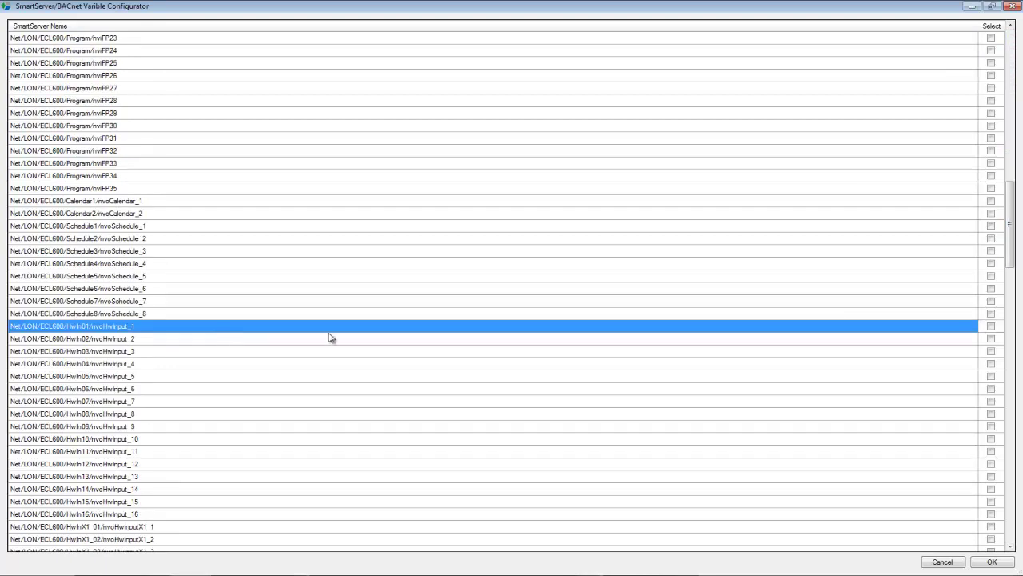
click(991, 326)
click(991, 338)
click(991, 351)
Tick outputs HwOut01, HwOut02 and HwOut03, then confirm the six chosen variables
drag(1010, 254, 1011, 365)
click(179, 190)
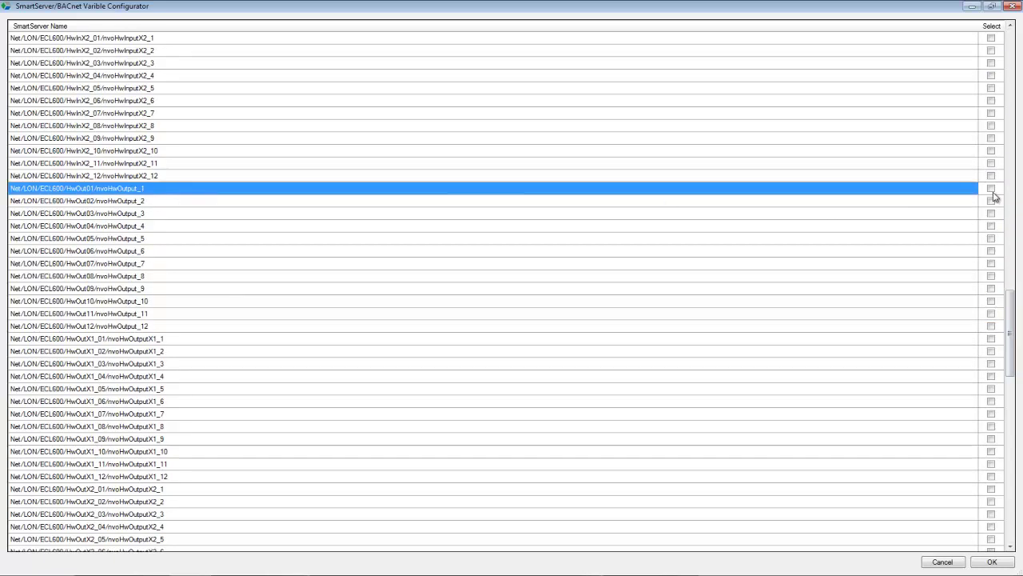
click(991, 191)
click(992, 200)
click(991, 214)
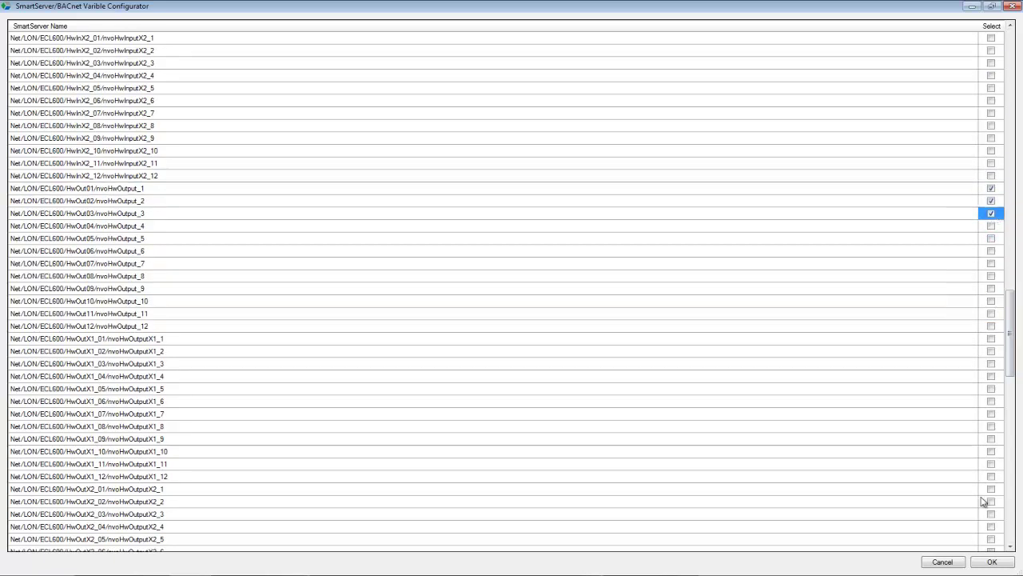
click(993, 562)
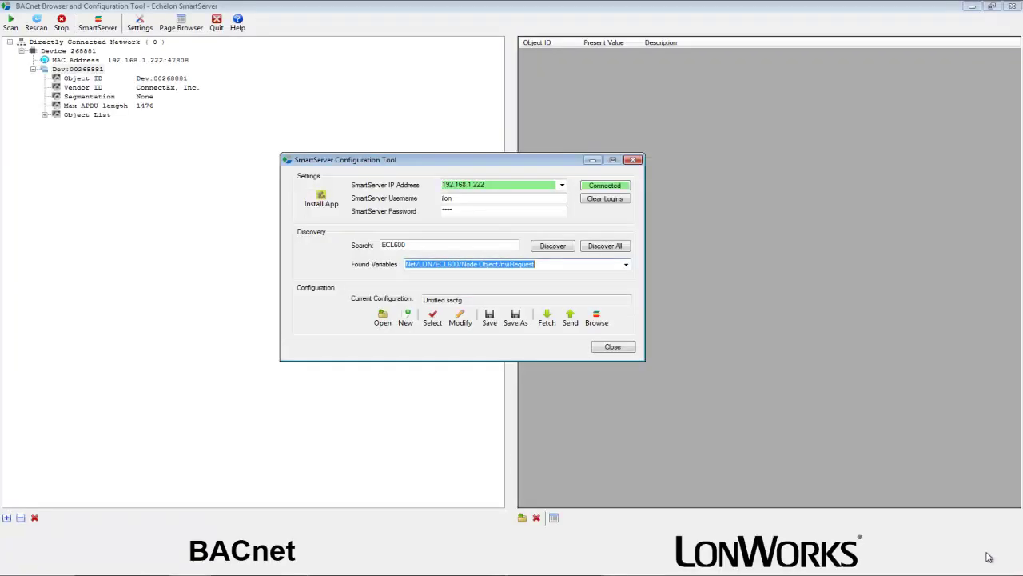
In the maximized Variable Configurator, set the hardware output points' BACnet Type to BINARY_INPUT
click(459, 319)
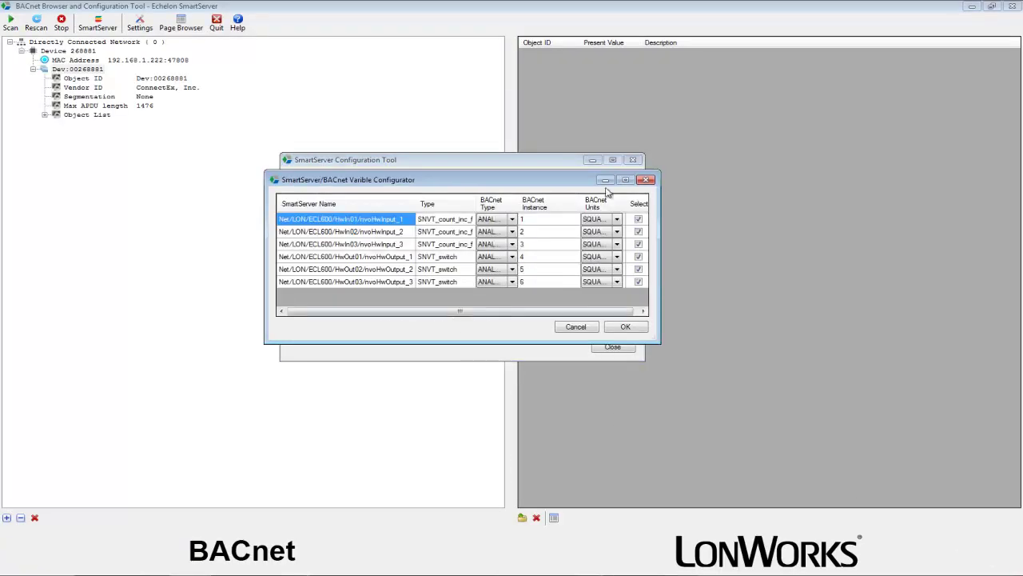
click(625, 179)
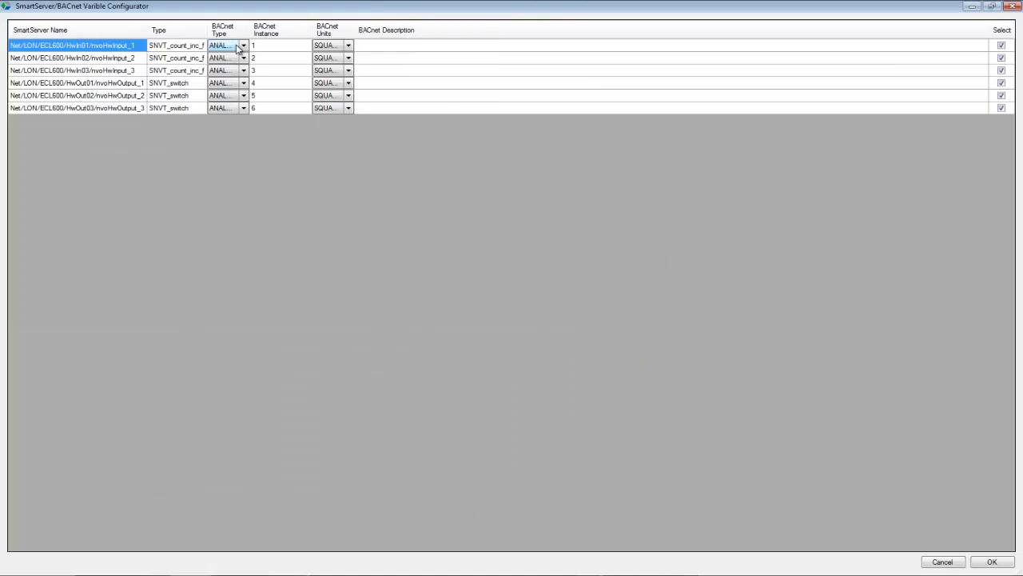
click(229, 84)
click(228, 88)
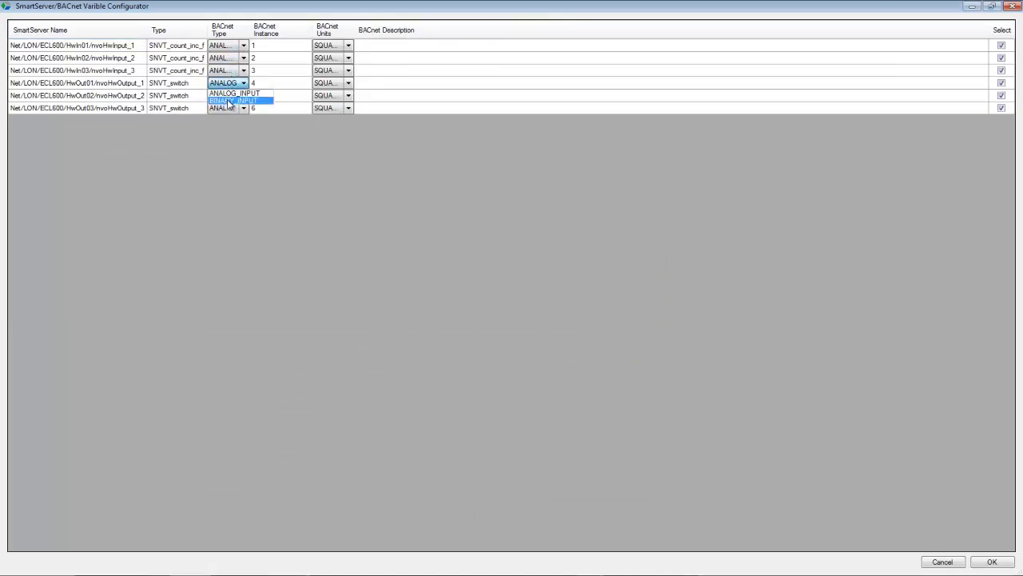
click(228, 99)
click(229, 104)
click(228, 110)
click(232, 109)
click(231, 121)
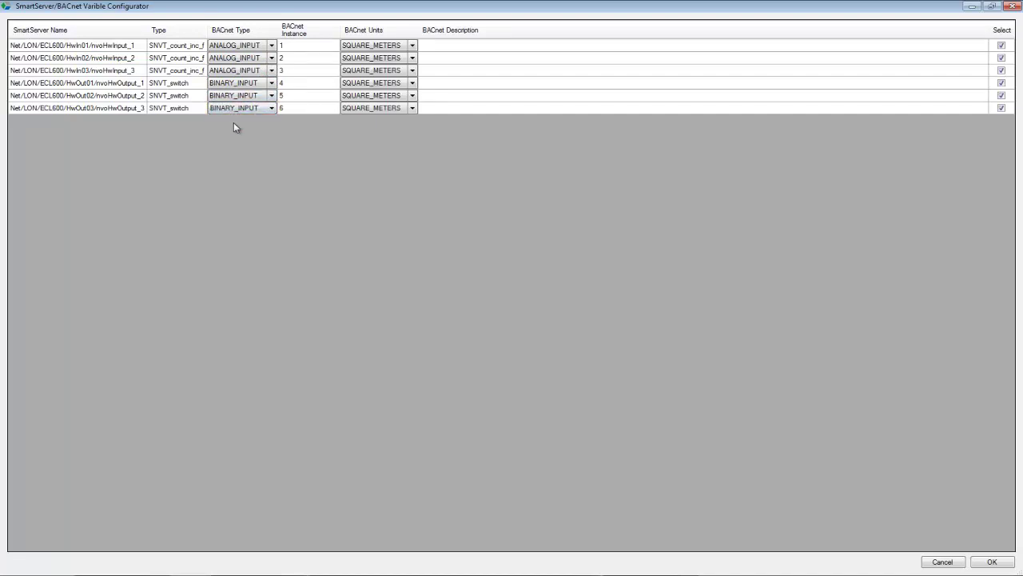
Set BACnet Units to NO_UNITS for the first five points, starting the sixth
click(392, 45)
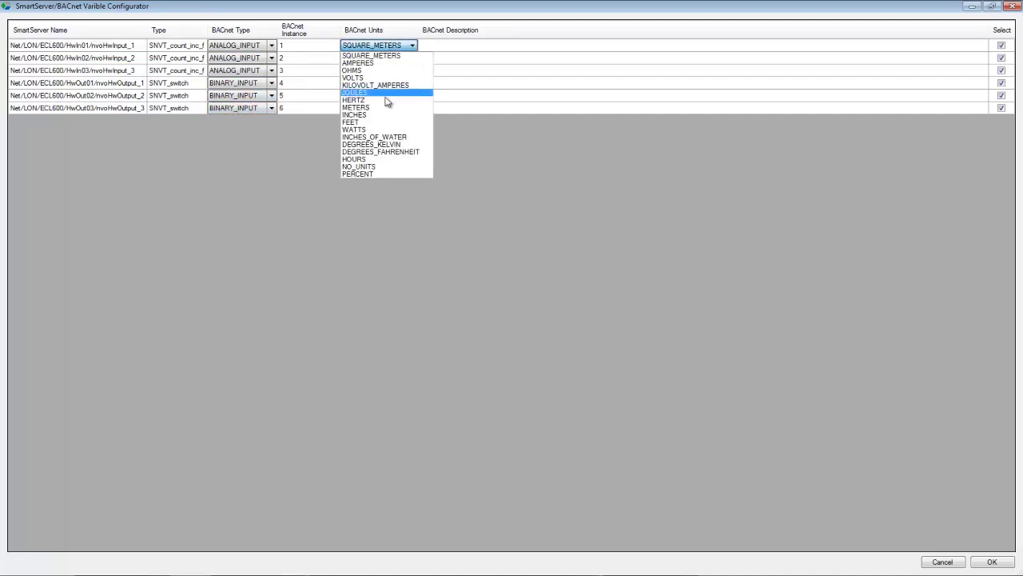
click(381, 172)
click(376, 58)
click(362, 179)
click(376, 70)
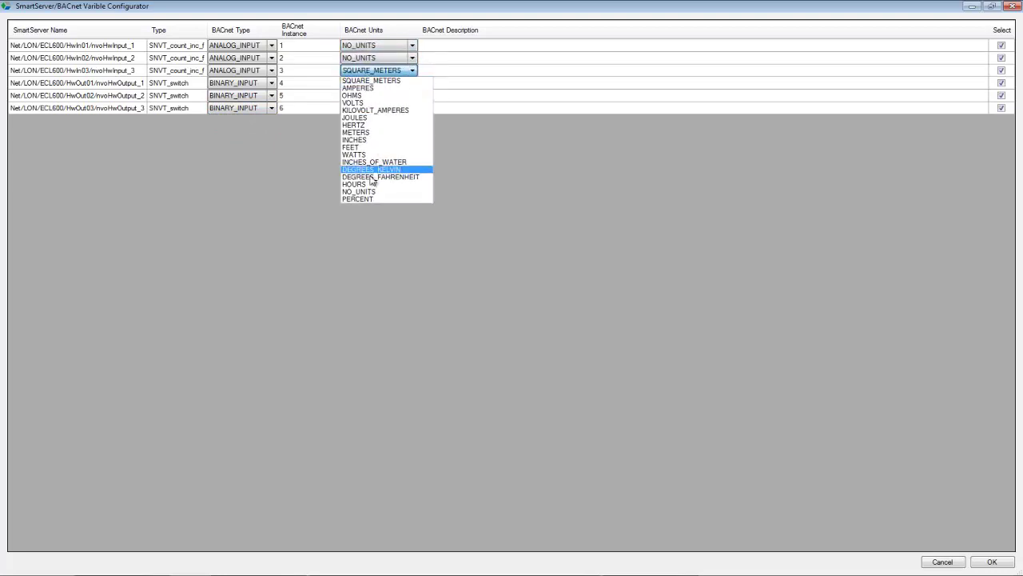
click(364, 192)
click(372, 83)
click(370, 207)
click(374, 96)
click(373, 96)
click(364, 217)
click(374, 107)
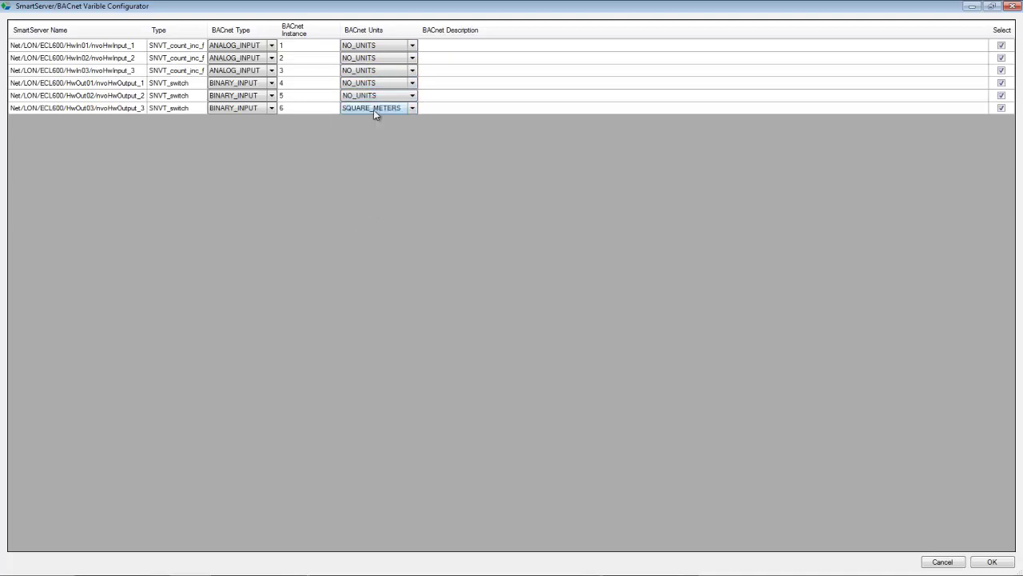
click(374, 107)
Give the sixth point NO_UNITS and describe points 1–3 as 'ECL 600: HW Input 1–3'
click(363, 228)
click(436, 45)
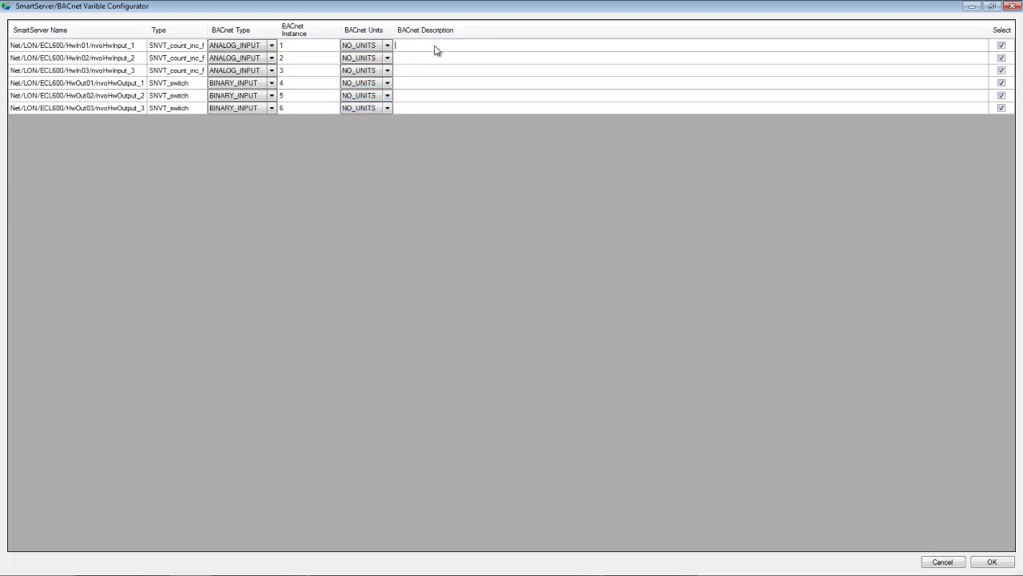
text(ECL 600: HW Input 1)
click(450, 58)
text(ECL 600: HW input)
text(2)
click(450, 70)
text(ECL 600: HW input)
text(3)
Describe points 4–6 as 'ECL 600: HW output 1–3' and accept the mapping
click(447, 83)
text(ECL 600: HW input)
double_click(446, 82)
text(output)
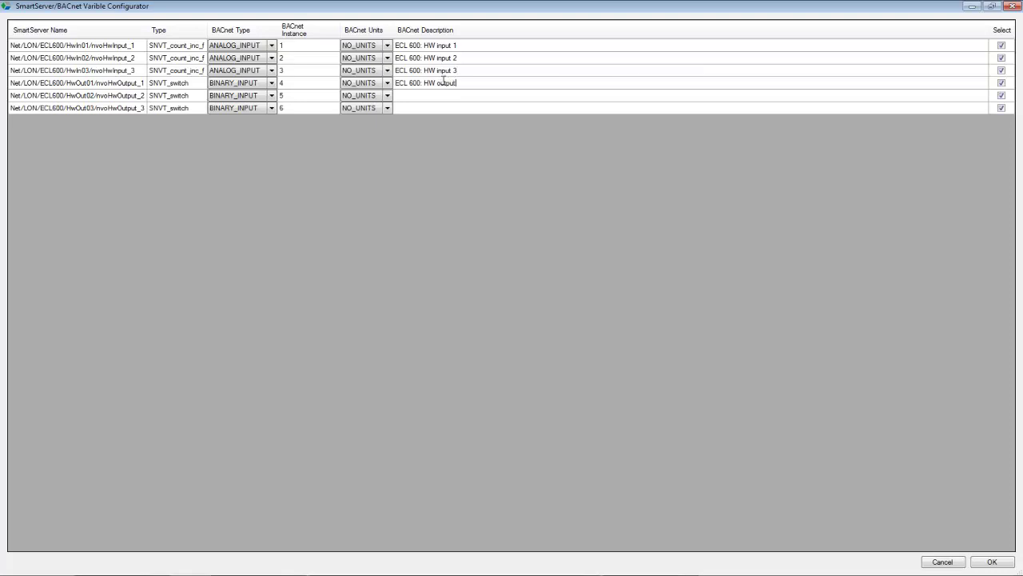
key(ctrl+a)
key(ctrl+c)
click(469, 82)
text(1)
click(468, 93)
key(ctrl+v)
text(2)
click(474, 106)
key(ctrl+v)
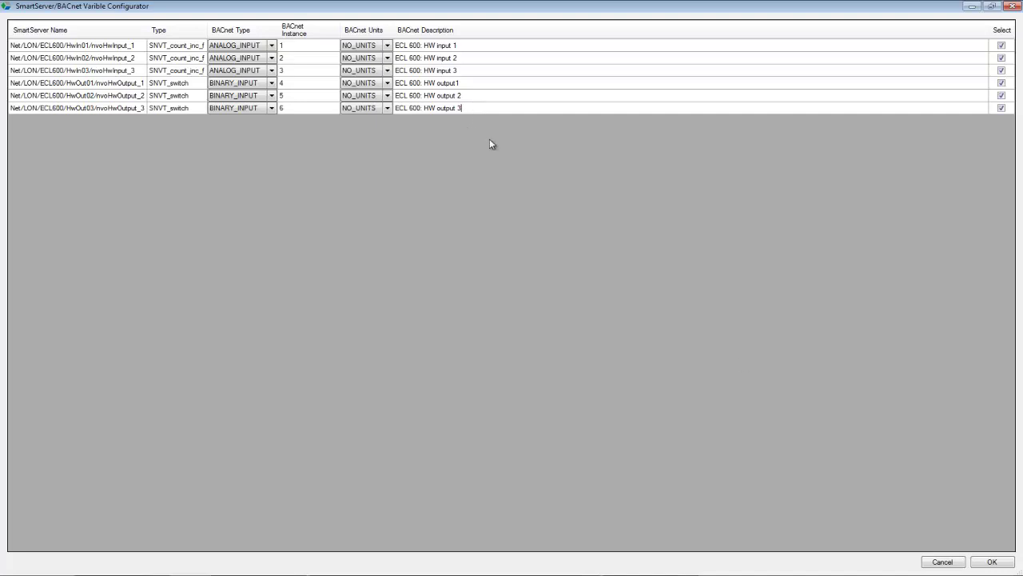
click(991, 561)
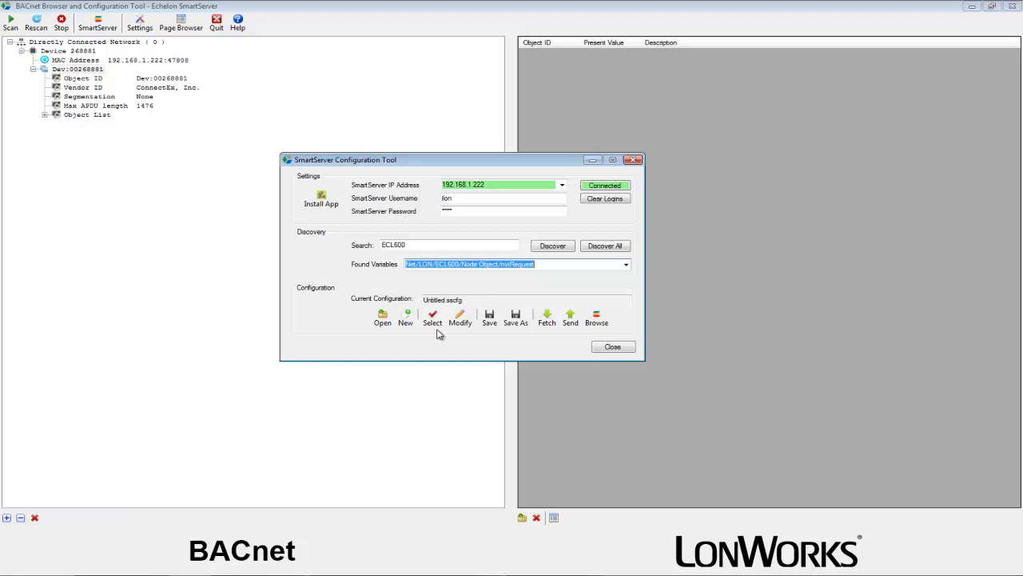
click(496, 323)
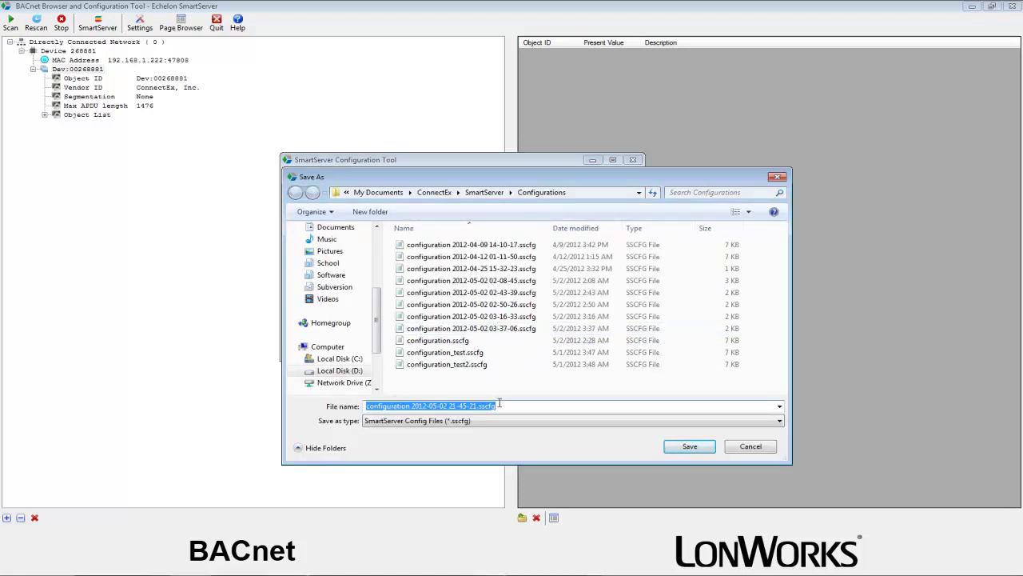
click(691, 448)
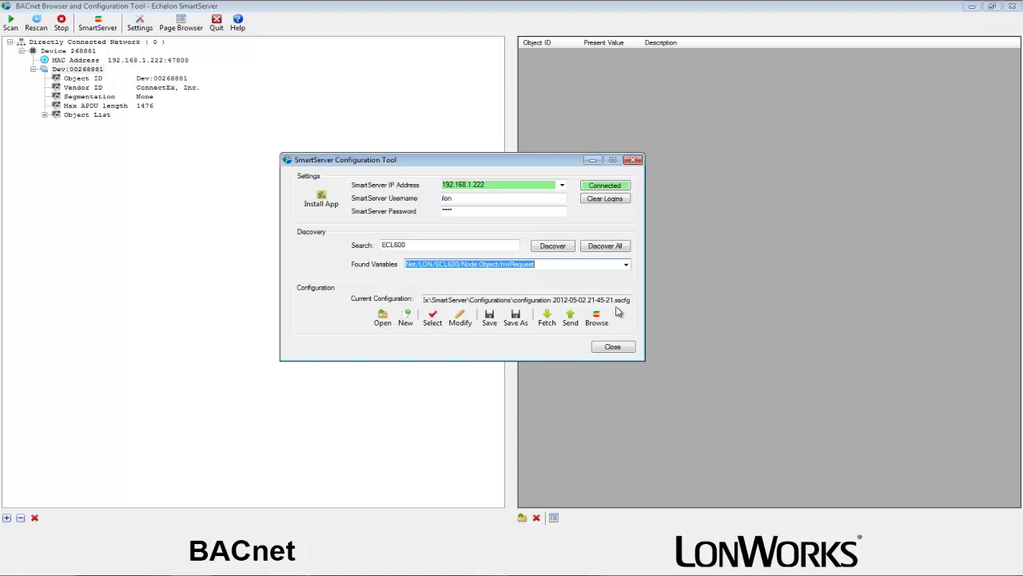
Send the configuration to the SmartServer, overwriting the existing one, and close the dialog
click(570, 320)
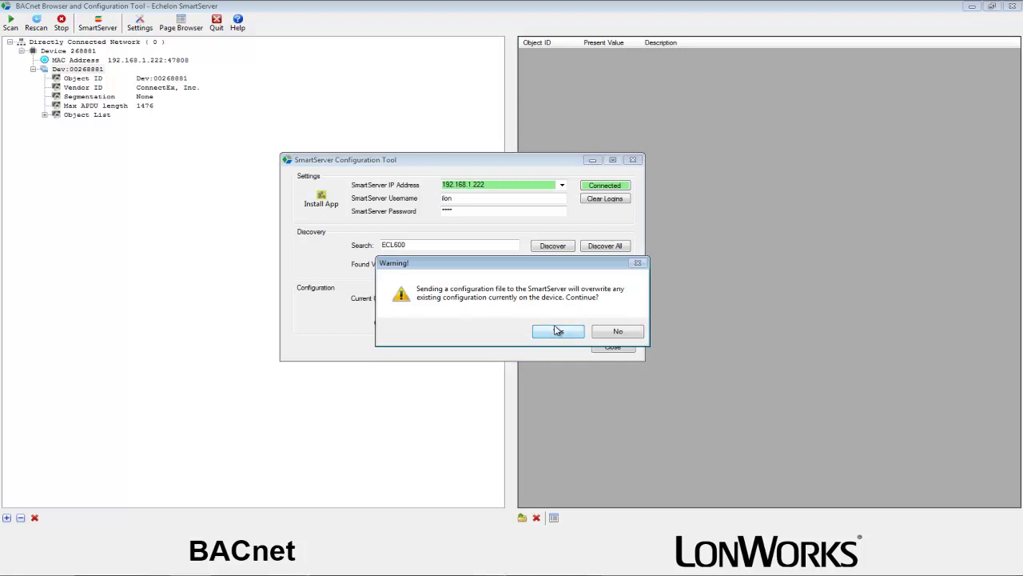
click(558, 331)
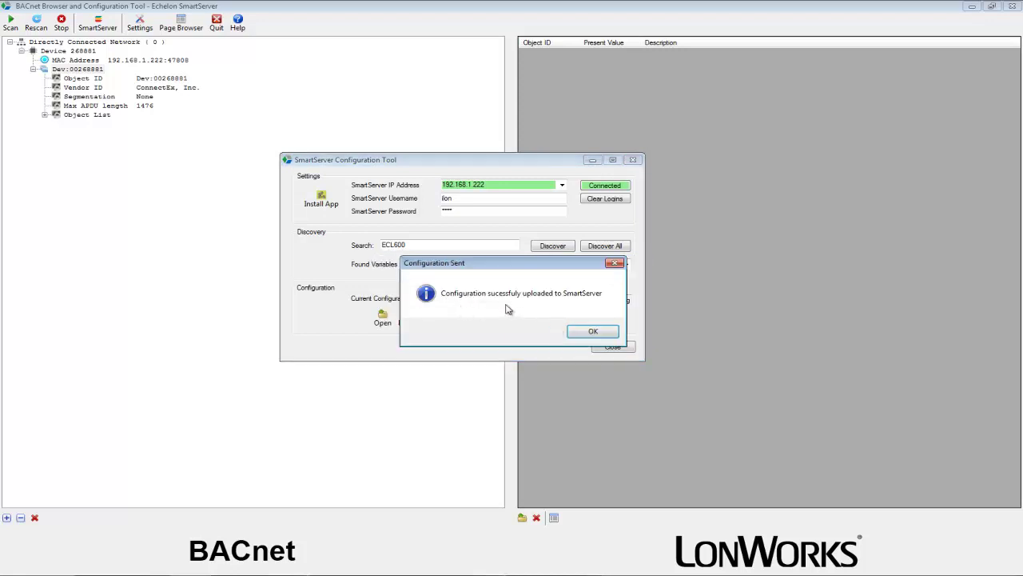
click(588, 333)
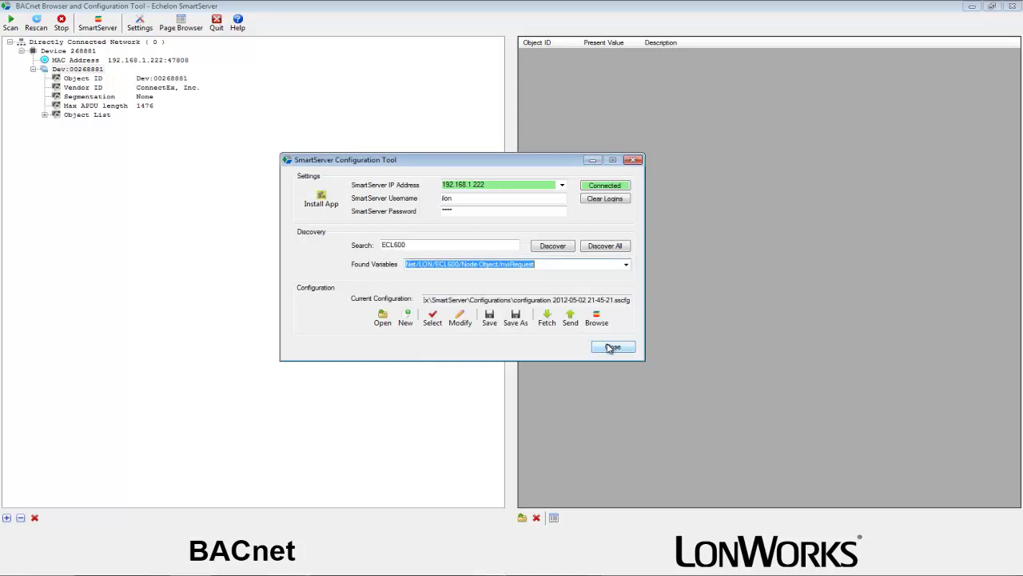
click(611, 347)
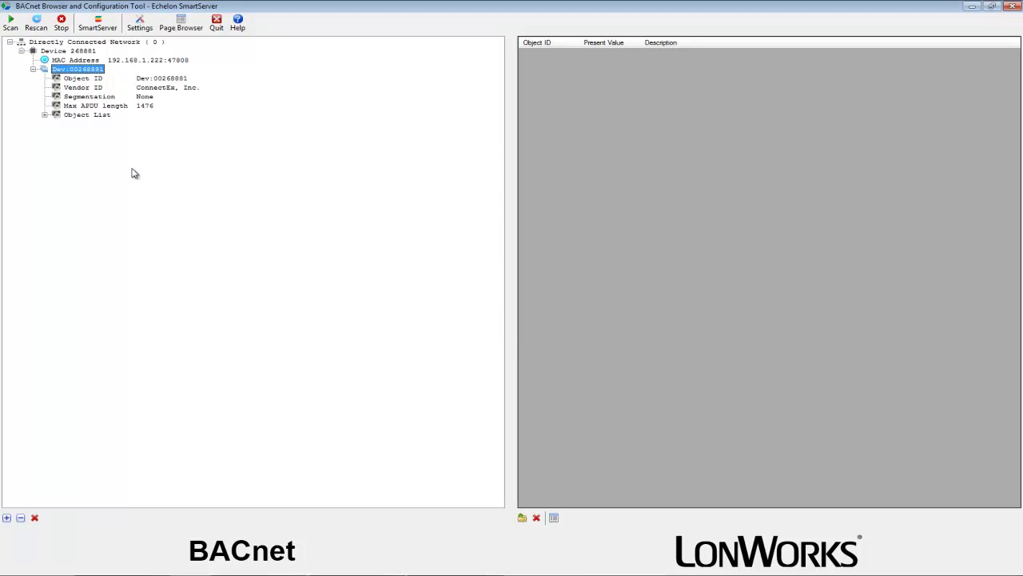
Rescan the network and expand Device 268881 to list AI:00000001–00000003 and BI:00000004–00000006
click(37, 26)
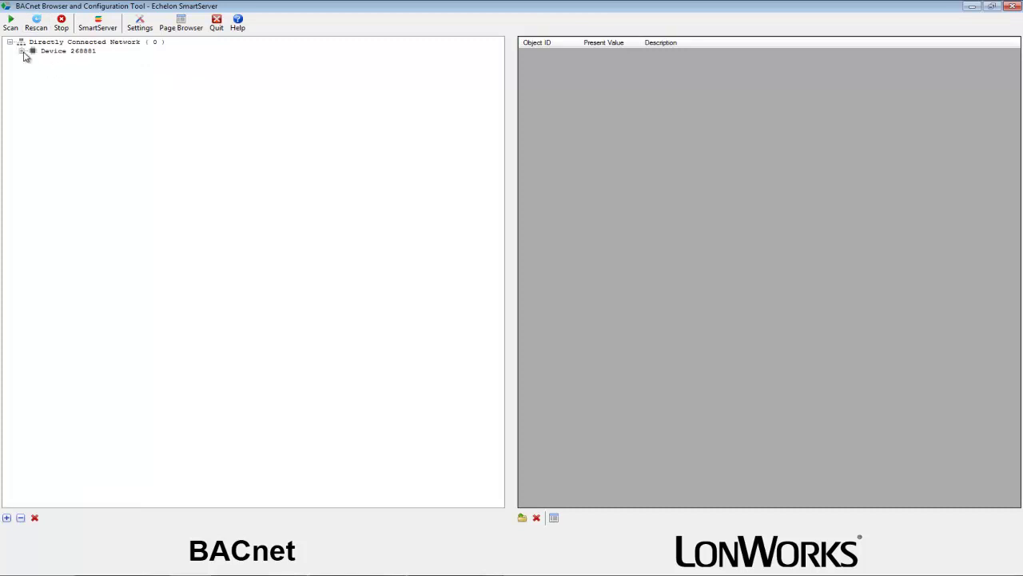
click(22, 51)
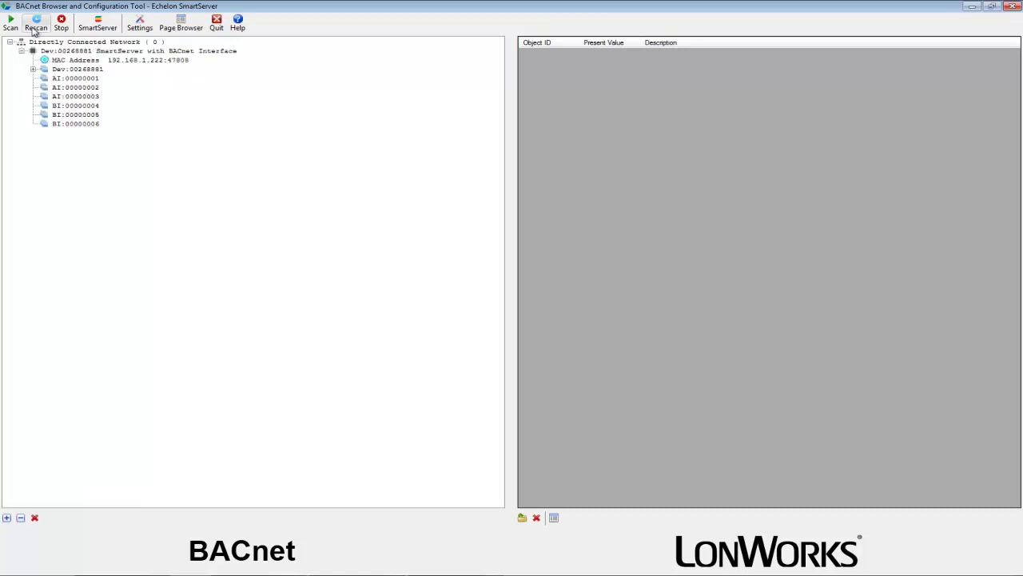
click(35, 29)
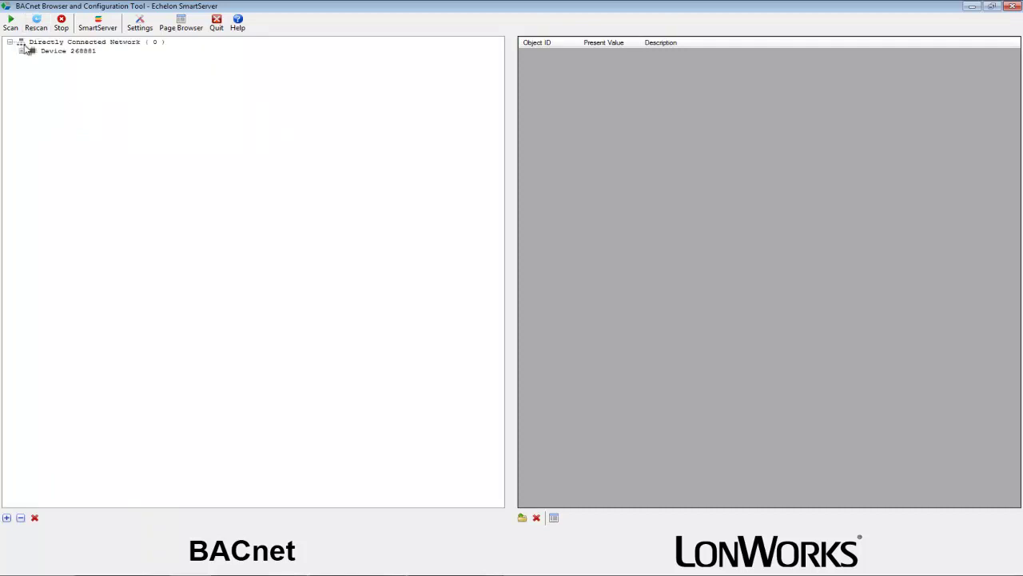
click(21, 51)
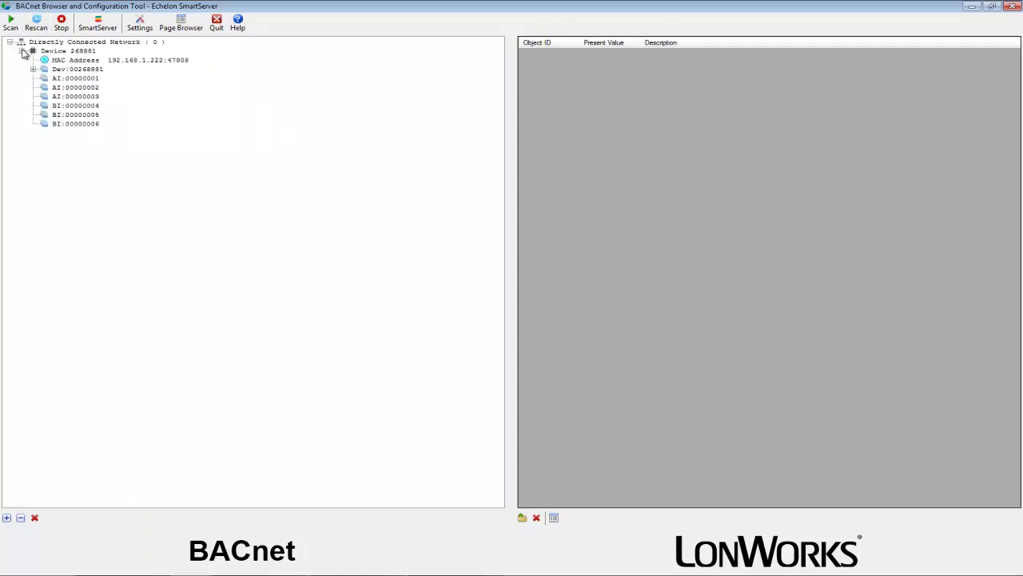
Add AI:00000001–00000003 and BI:00000004–00000006 to the grid view
right_click(88, 78)
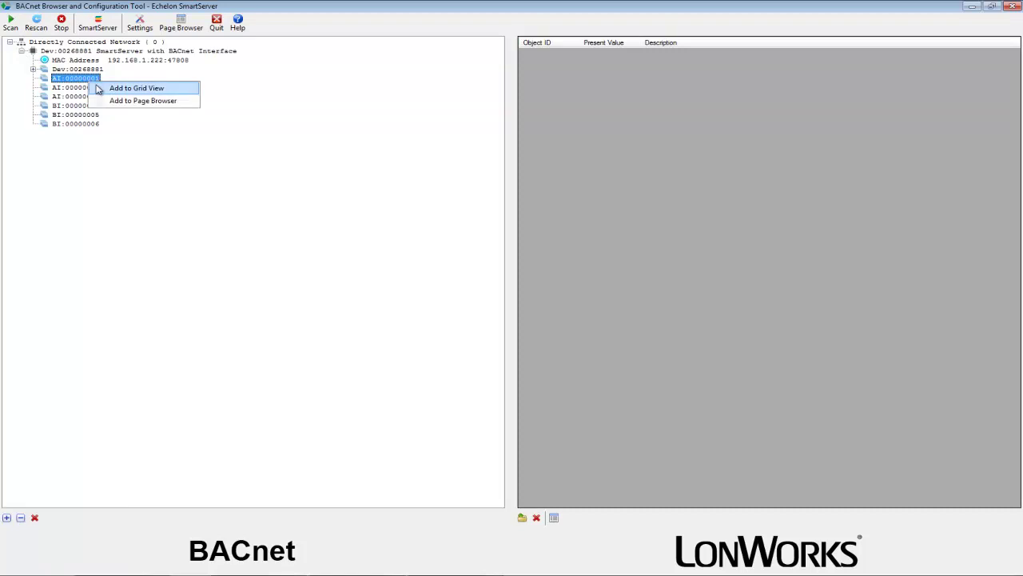
click(128, 88)
right_click(88, 88)
click(93, 95)
right_click(90, 96)
click(92, 104)
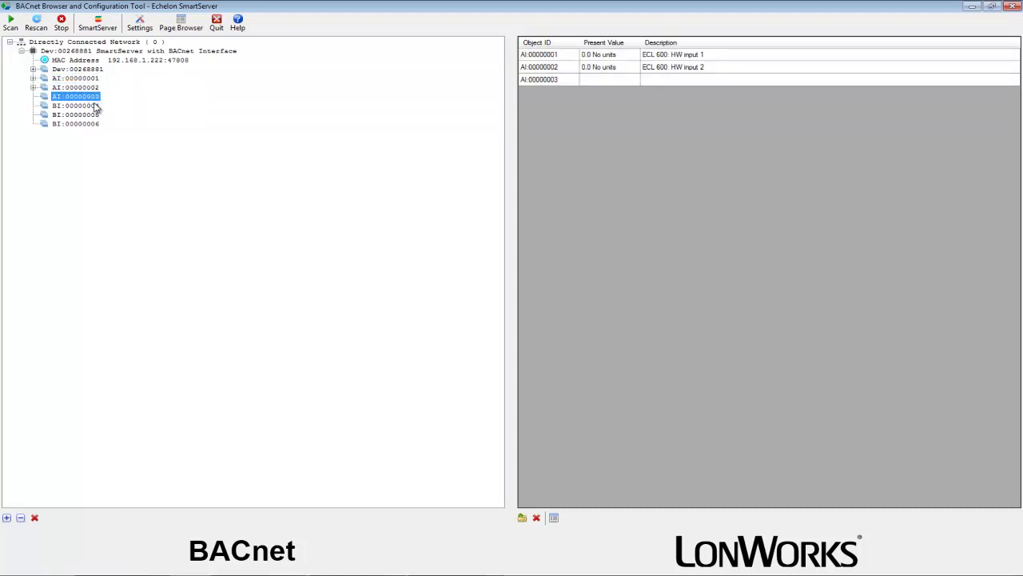
right_click(91, 106)
click(93, 113)
right_click(93, 115)
click(96, 123)
right_click(94, 124)
click(97, 132)
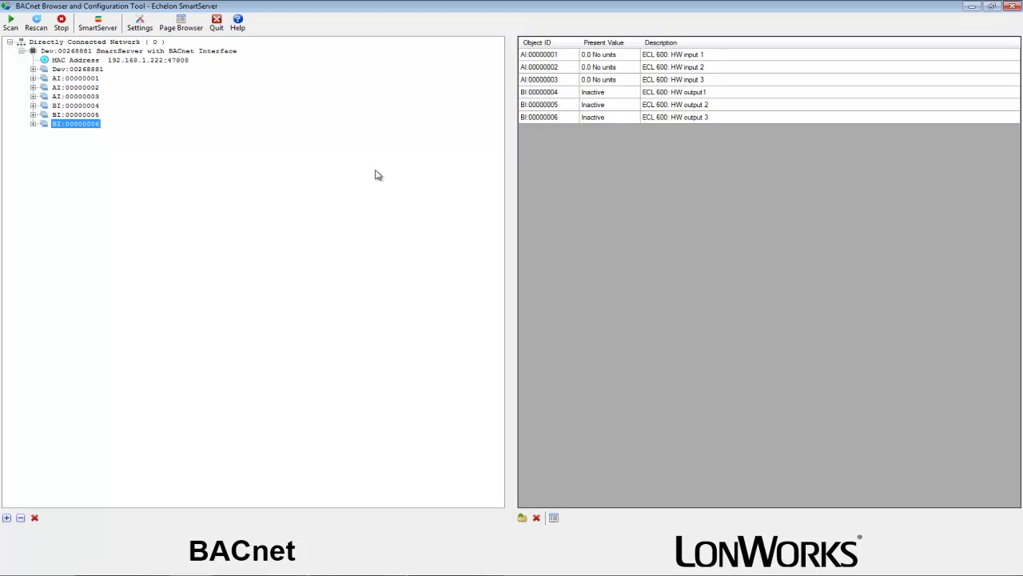